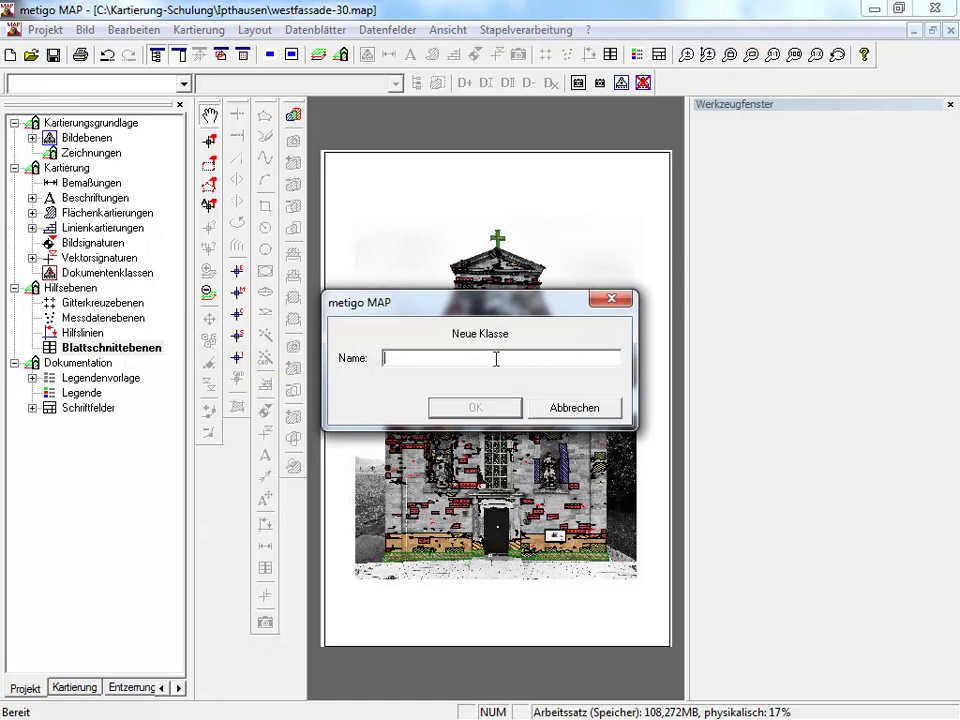
Create the sheet-division class Blattschnitt01 and draw its frame over the facade's lower left area, about 7.7 m wide and 3.2 m high.
type("Blattschnitt01")
left_click(497, 409)
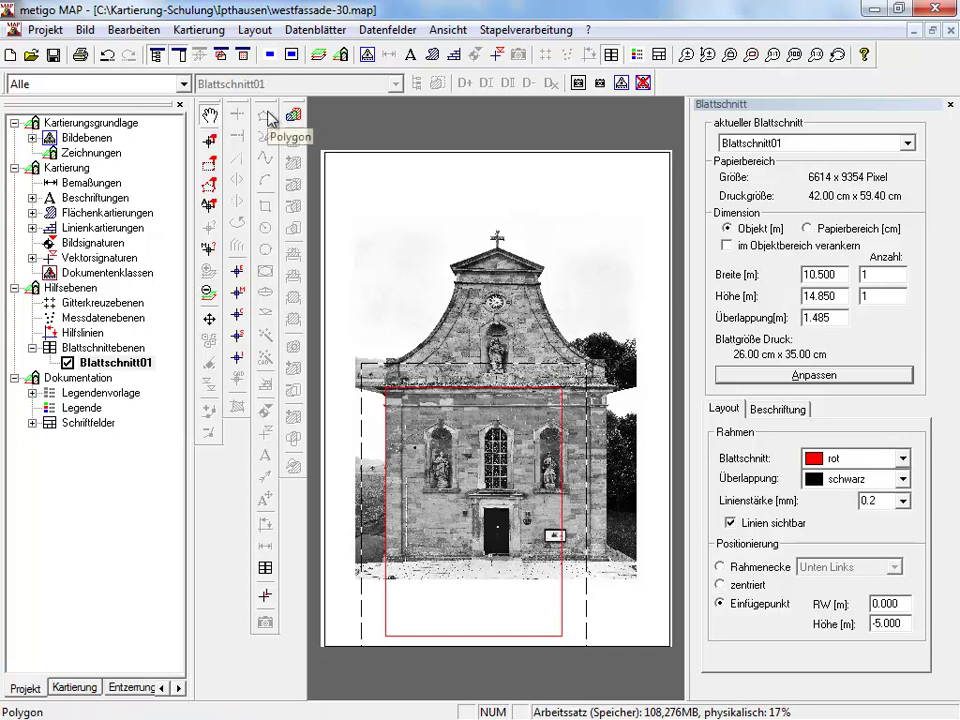
left_click(265, 570)
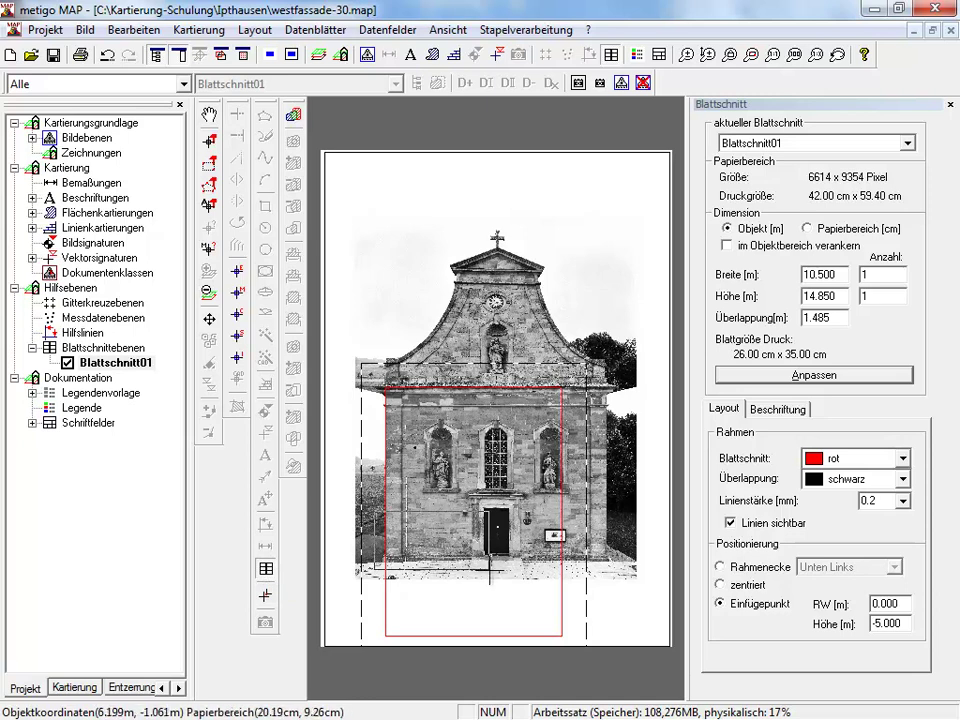
left_click(505, 564)
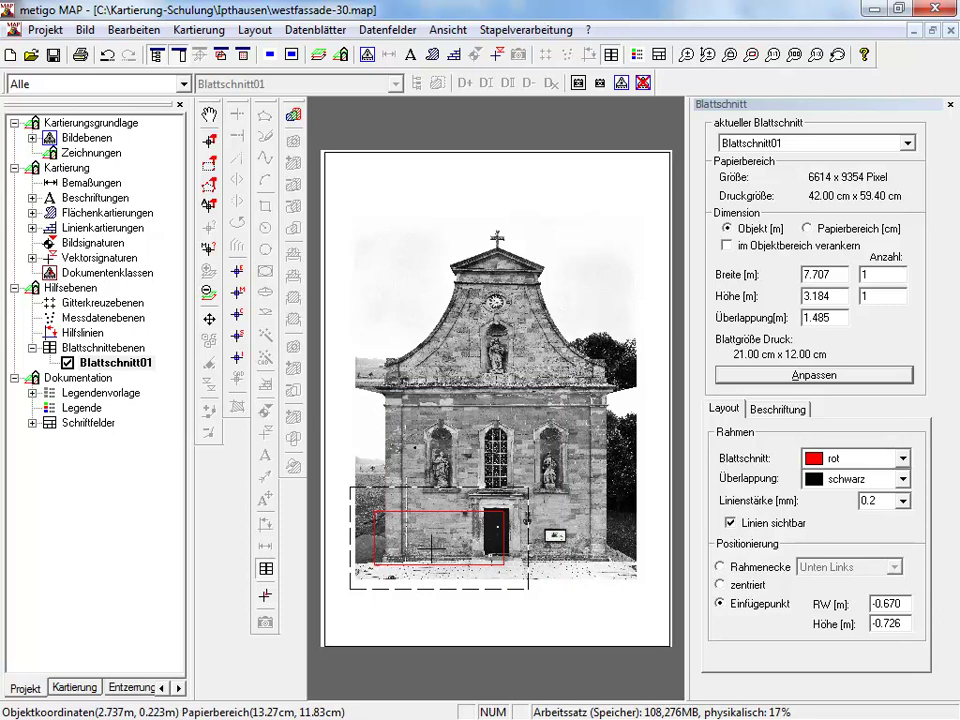
Set the sheet frame's object dimensions to 7.500 m width and 2.500 m height, with an overlap of 0.200 m.
left_click(812, 231)
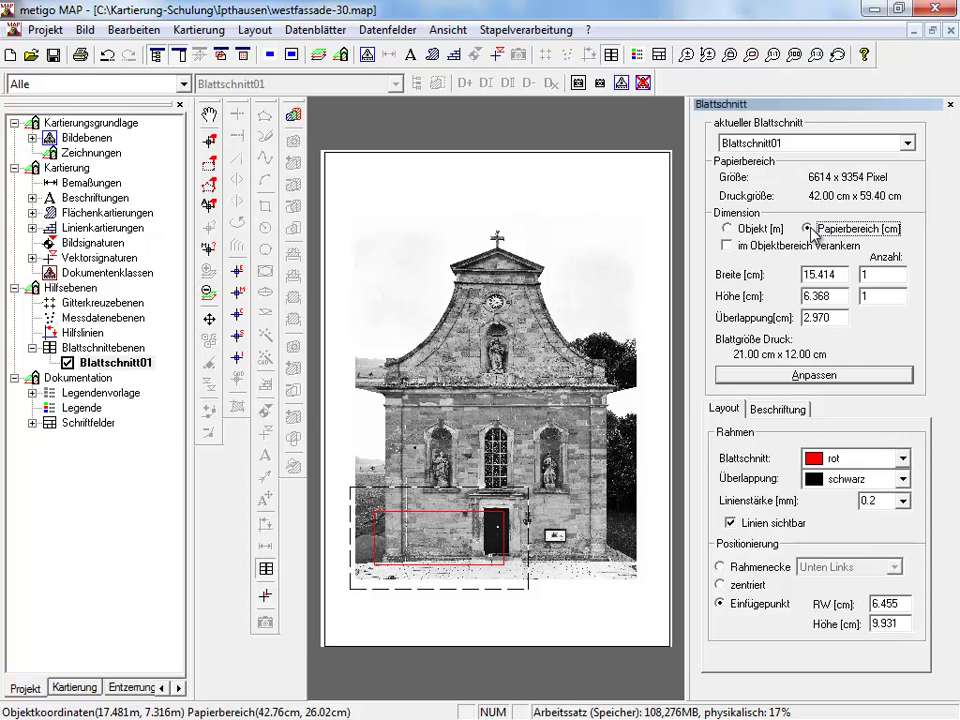
left_click(738, 230)
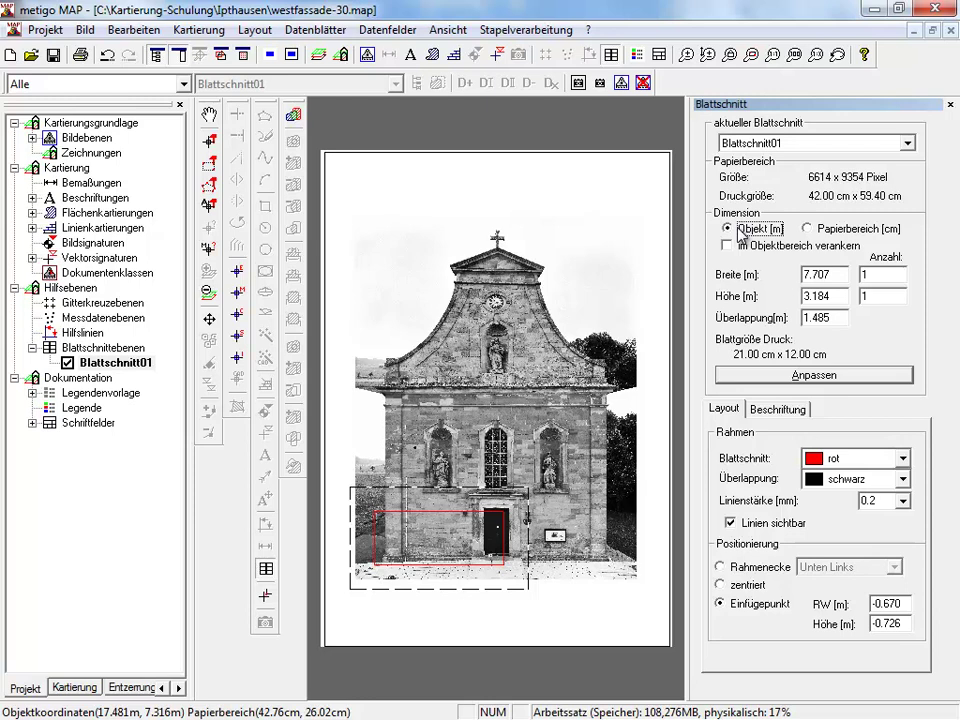
left_click_drag(845, 274, 723, 278)
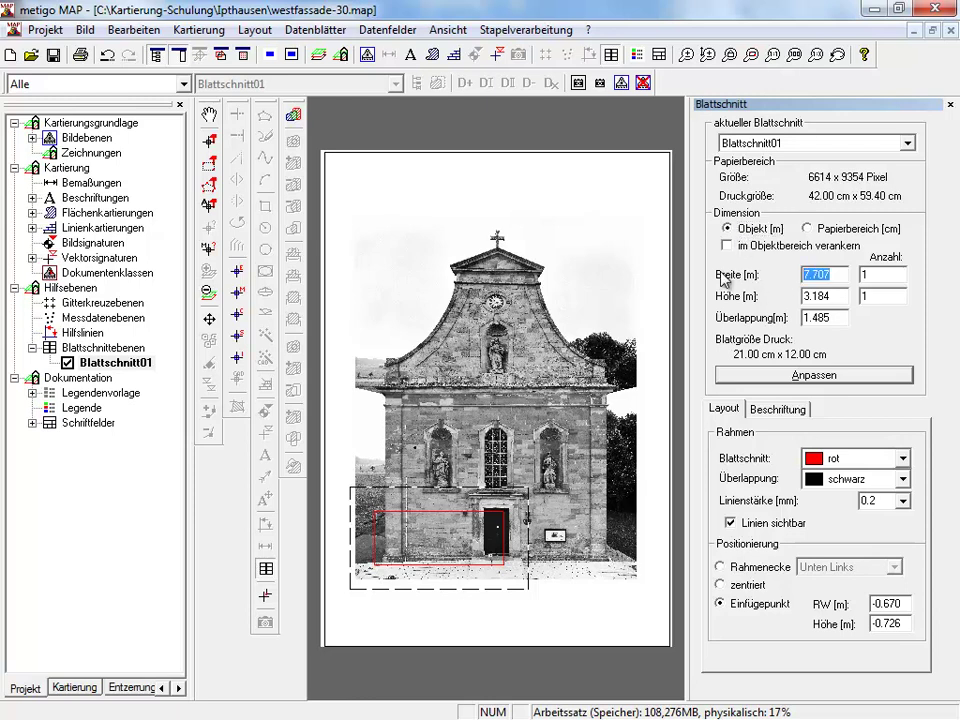
type("7.500")
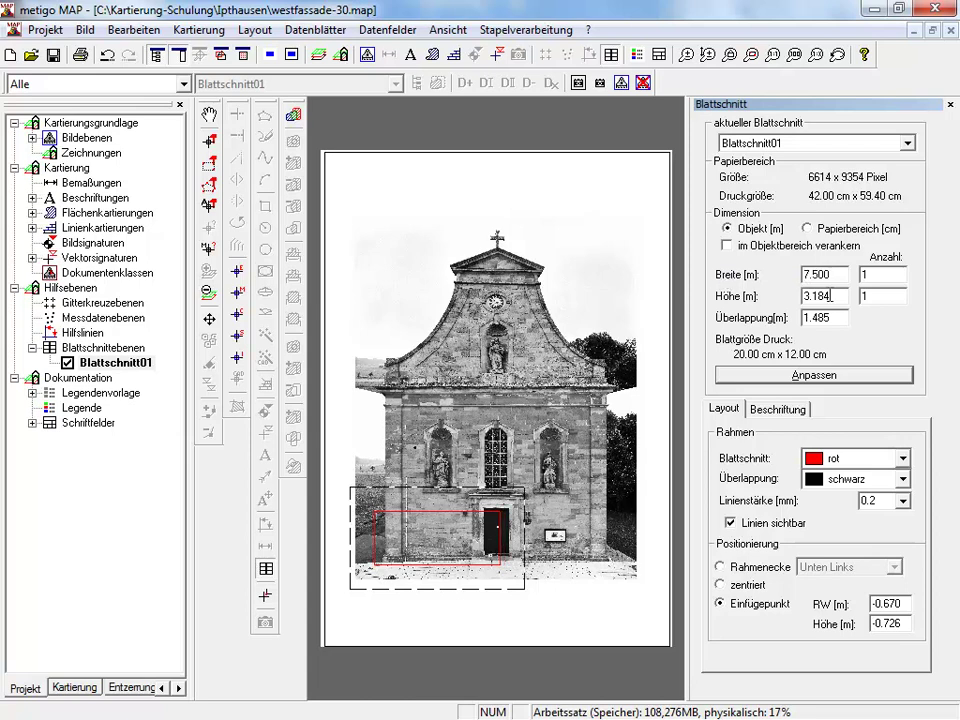
double_click(836, 296)
type("2.500")
key("Return")
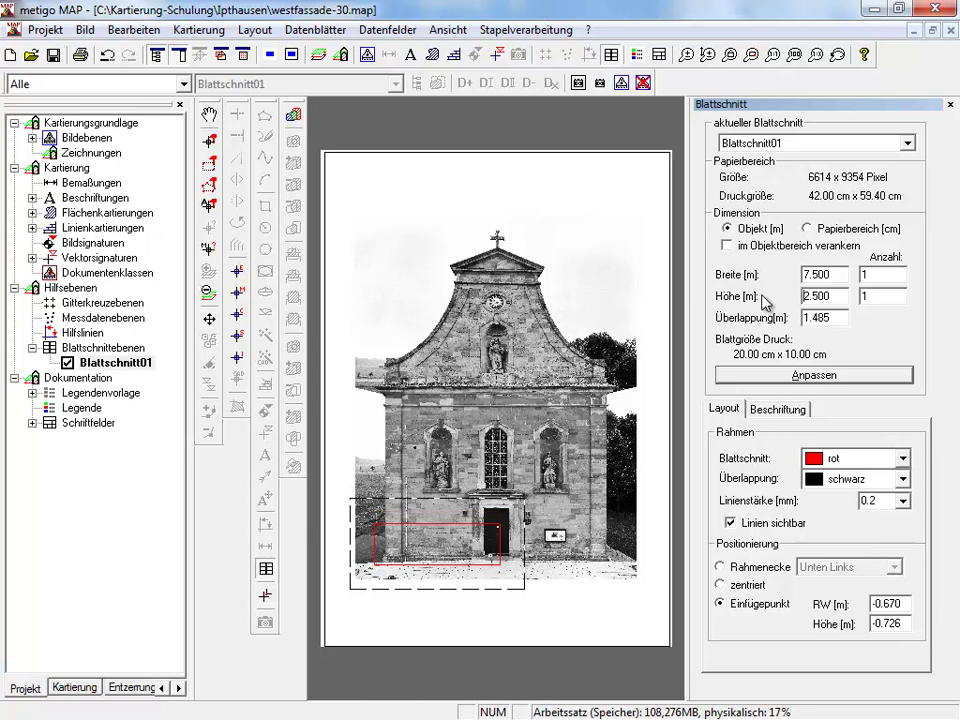
double_click(803, 318)
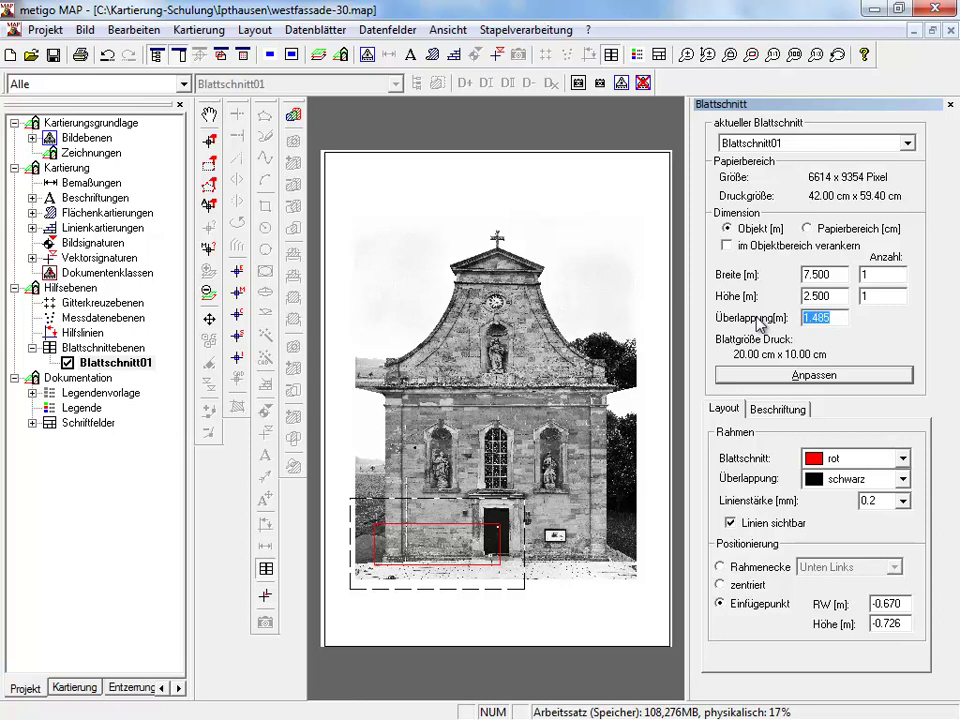
type("0.200")
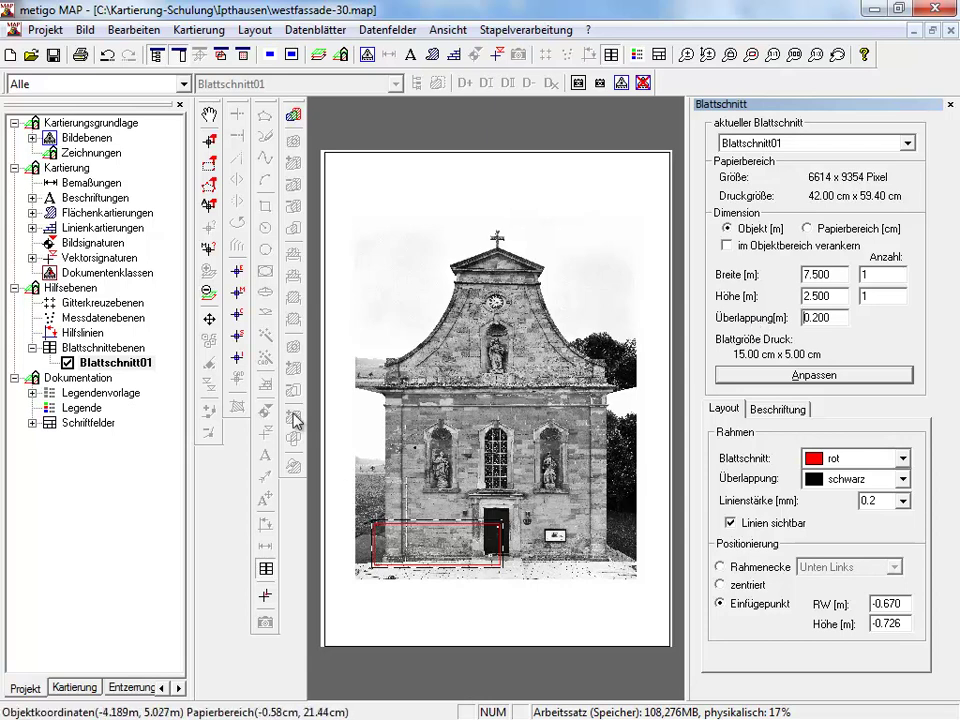
Examine the sheet frame's corner label and dashed overlap border up close, and how the frame sits on the facade.
left_click(209, 114)
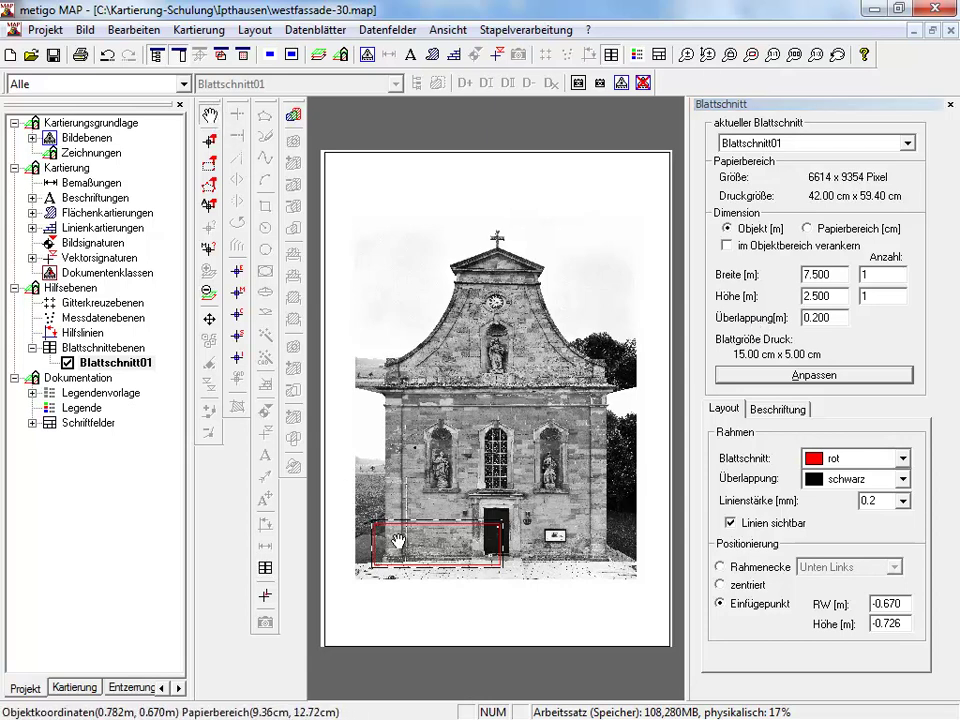
scroll(356, 522, "up", 10)
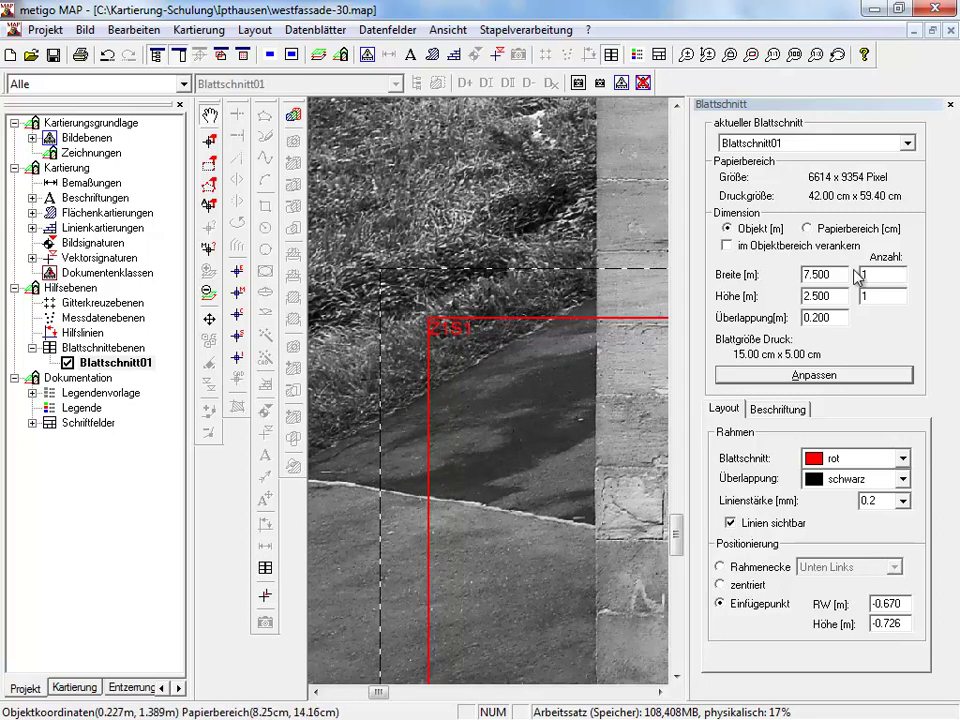
left_click(829, 274)
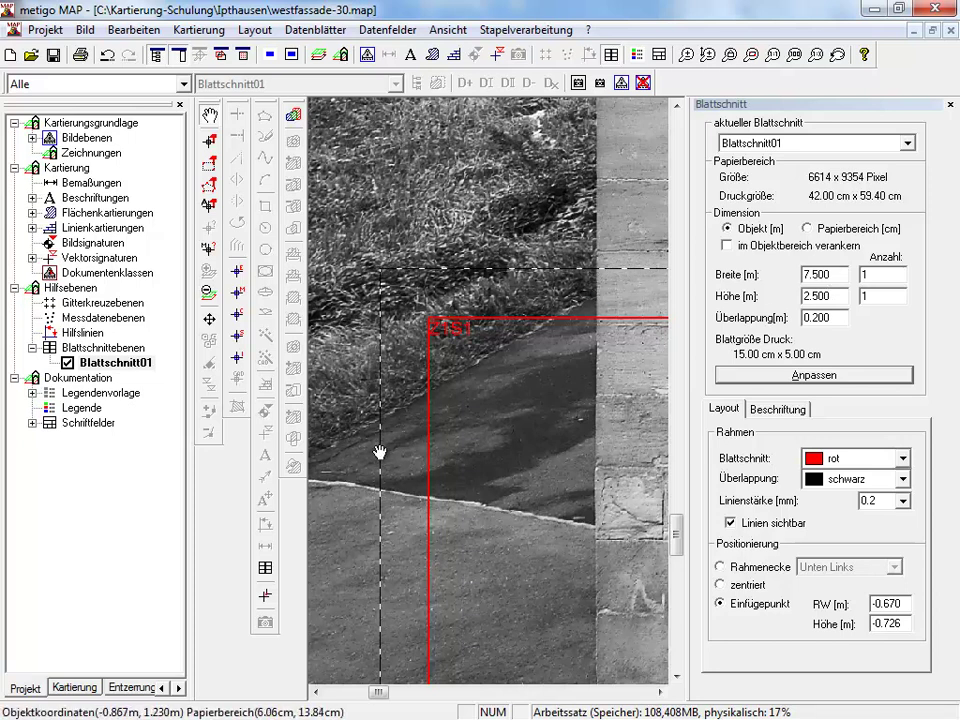
left_click_drag(508, 469, 525, 392)
scroll(525, 392, "down", 3)
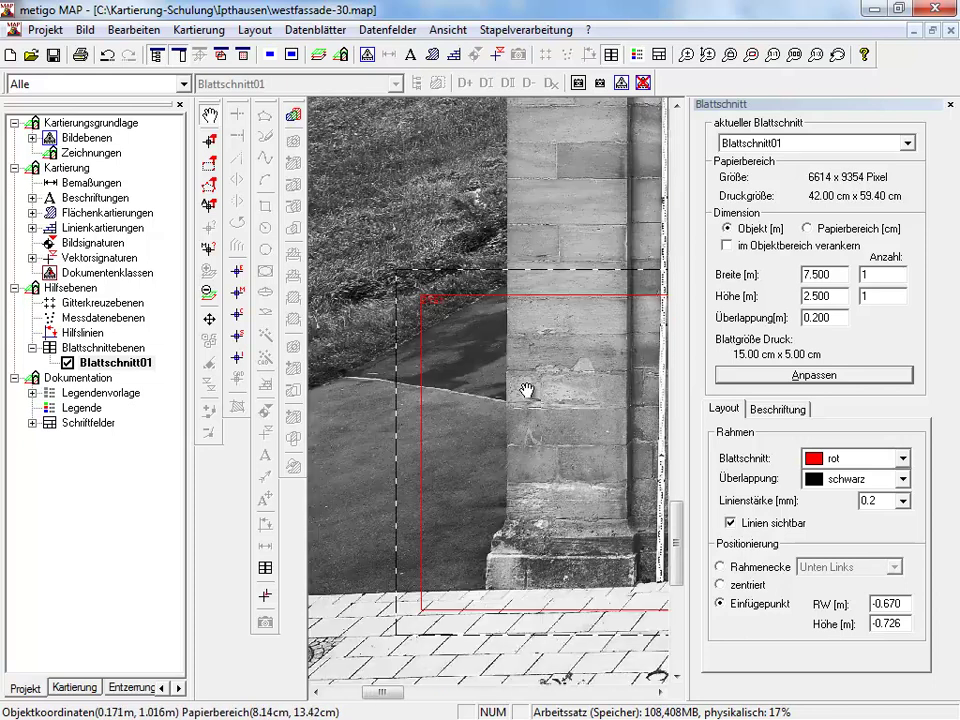
left_click_drag(596, 420, 484, 420)
scroll(531, 414, "down", 3)
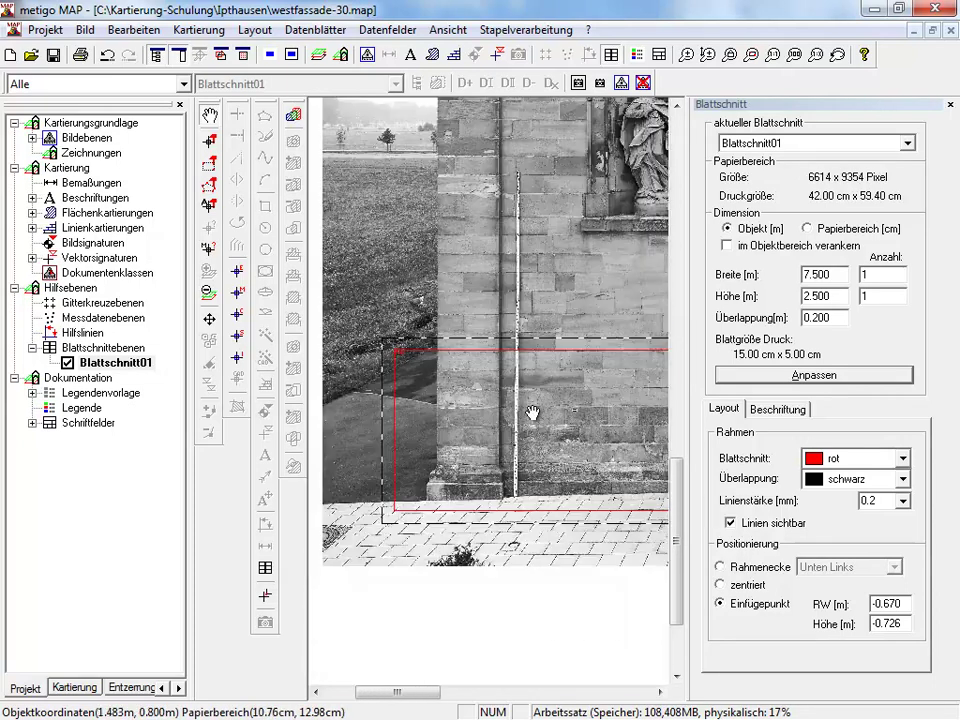
scroll(532, 413, "down", 5)
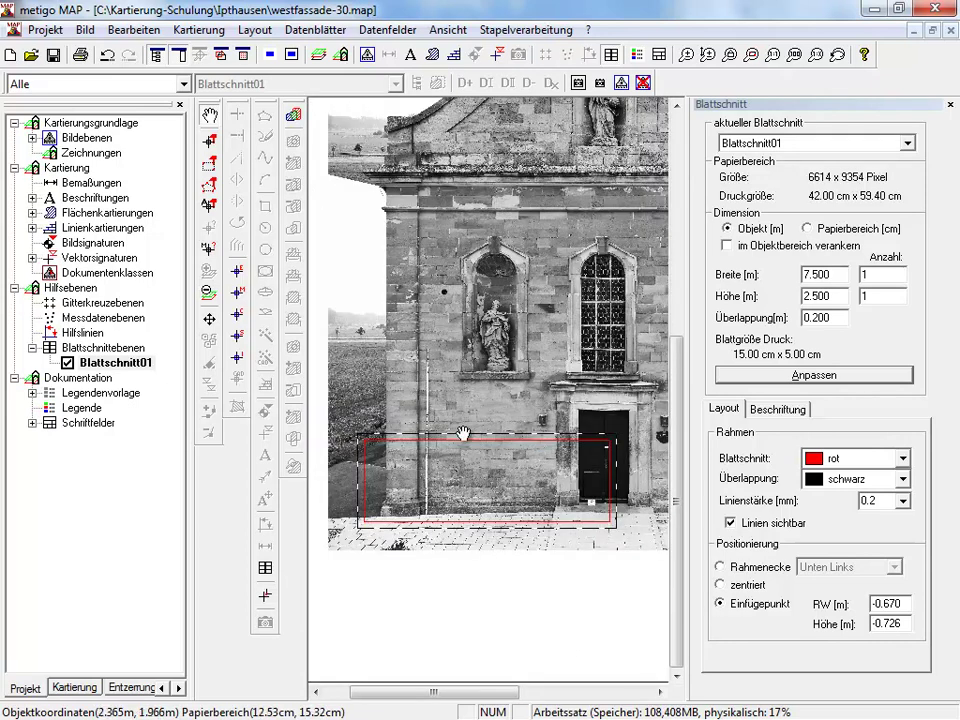
left_click_drag(456, 470, 453, 470)
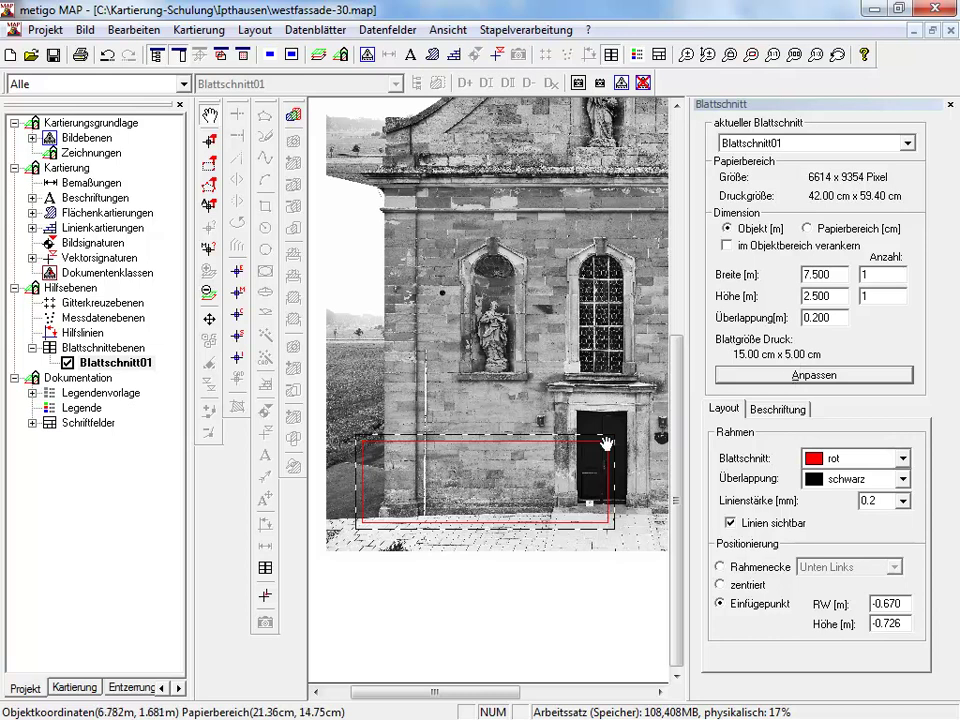
Fit the sheet grid to the paper area and reduce it to 2 sheets across and 7 sheets high.
left_click(808, 380)
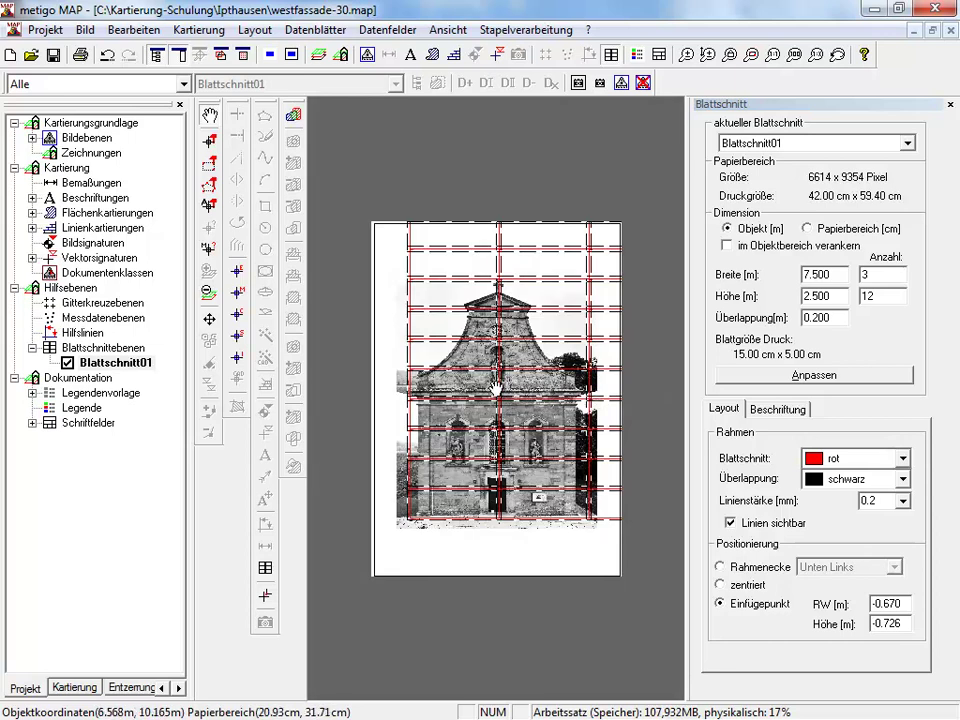
scroll(530, 460, "up", 1)
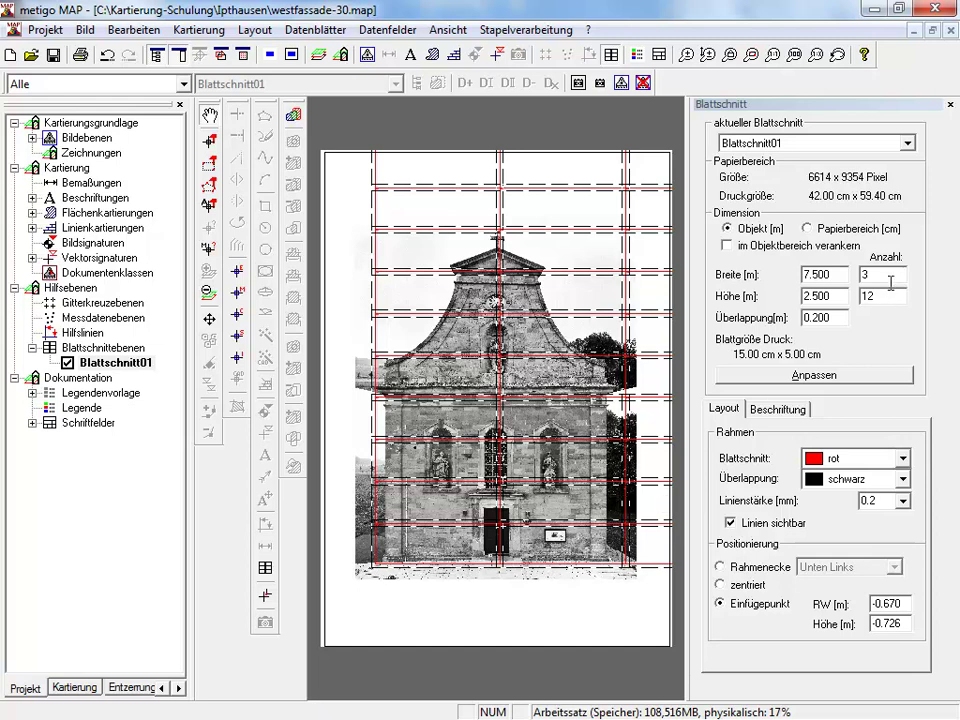
left_click(820, 277)
type("2")
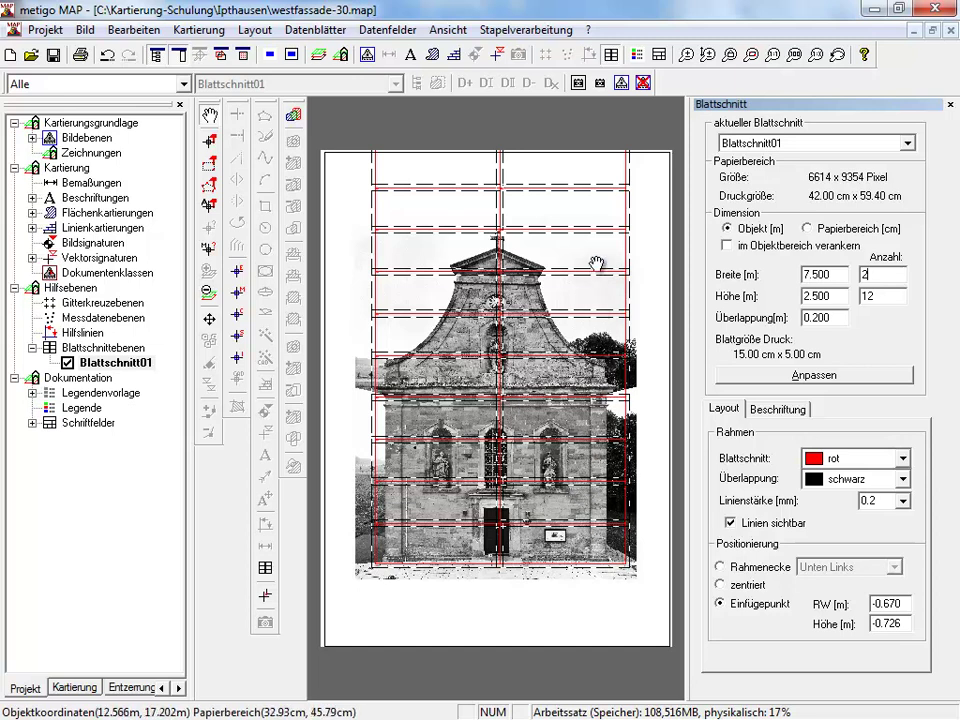
key("Tab")
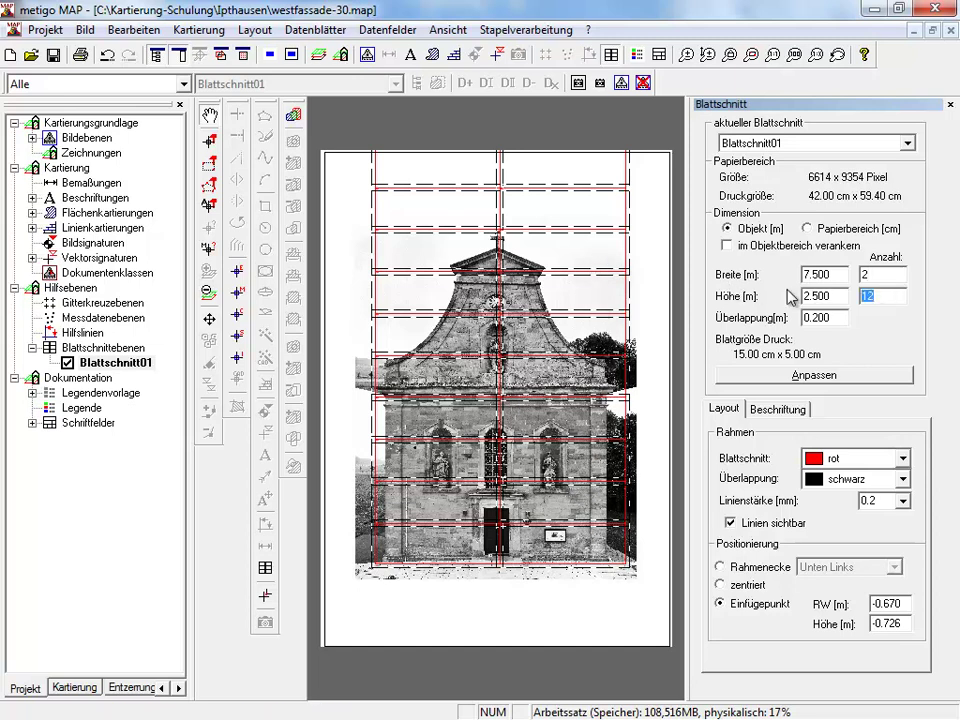
type("7")
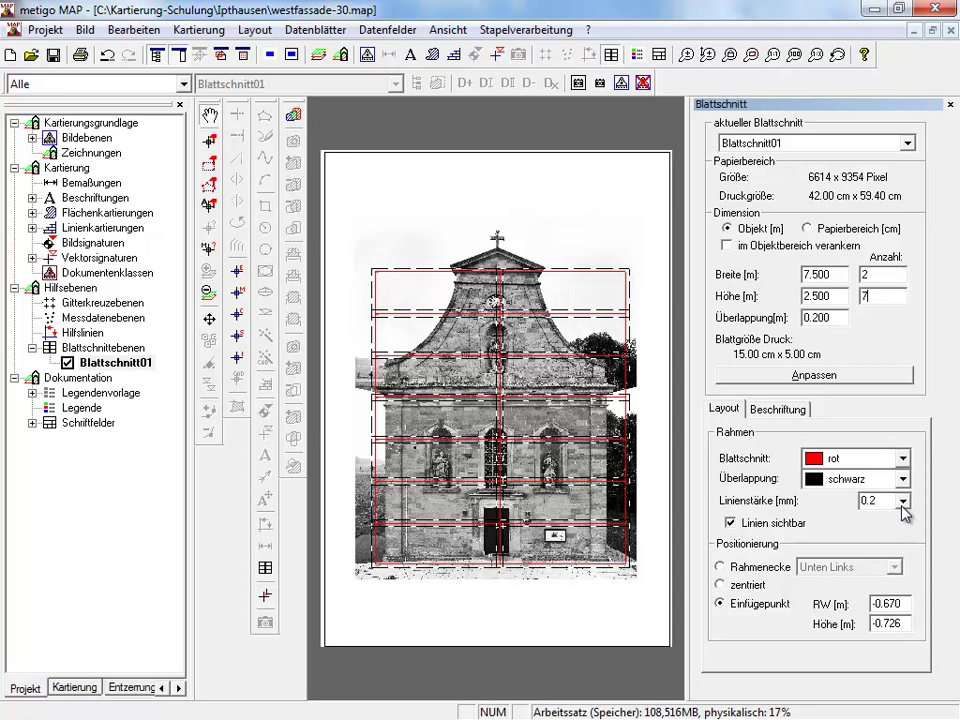
Toggle the visibility of the sheet grid's lines off and back on.
left_click(731, 521)
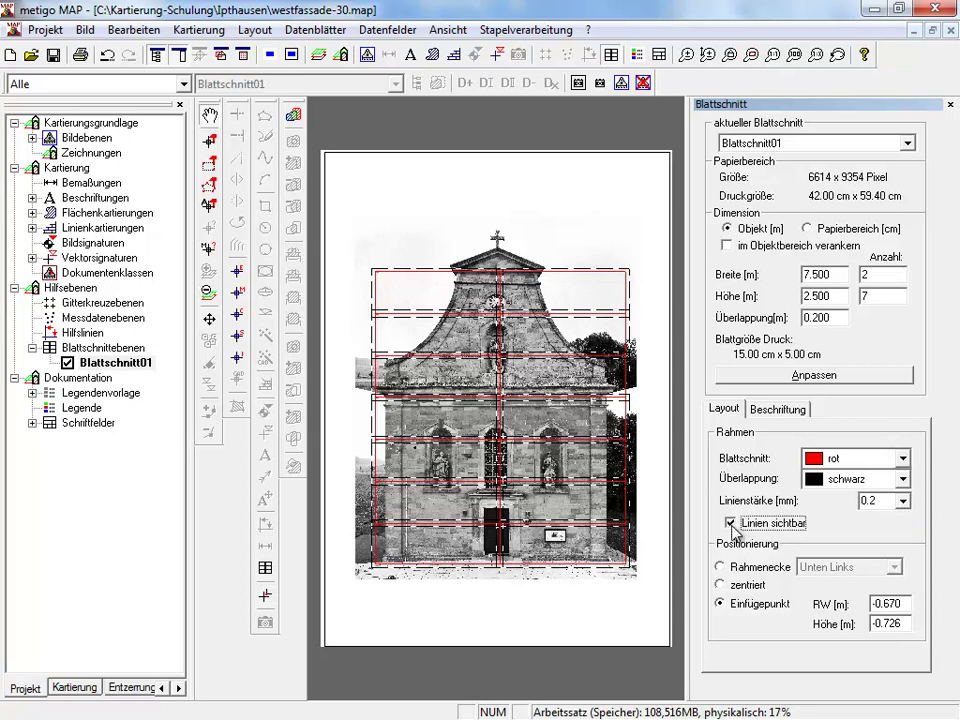
left_click(731, 524)
left_click(731, 524)
left_click(732, 524)
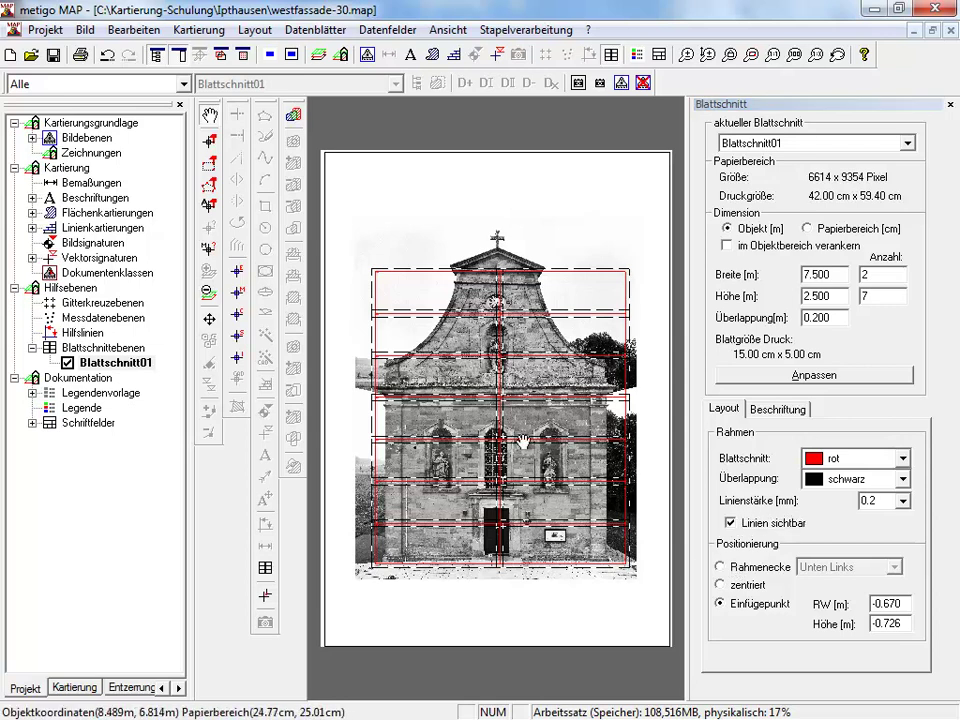
Centre the sheet grid, then position it by insertion point at RW 1 m and Höhe 1 m.
left_click(752, 588)
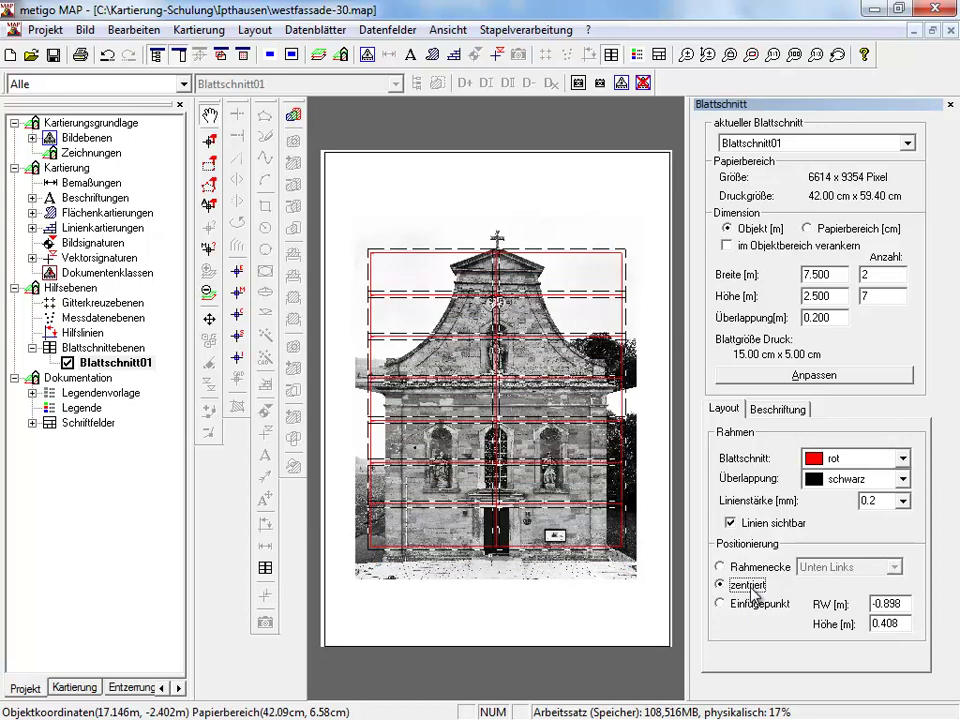
left_click(737, 607)
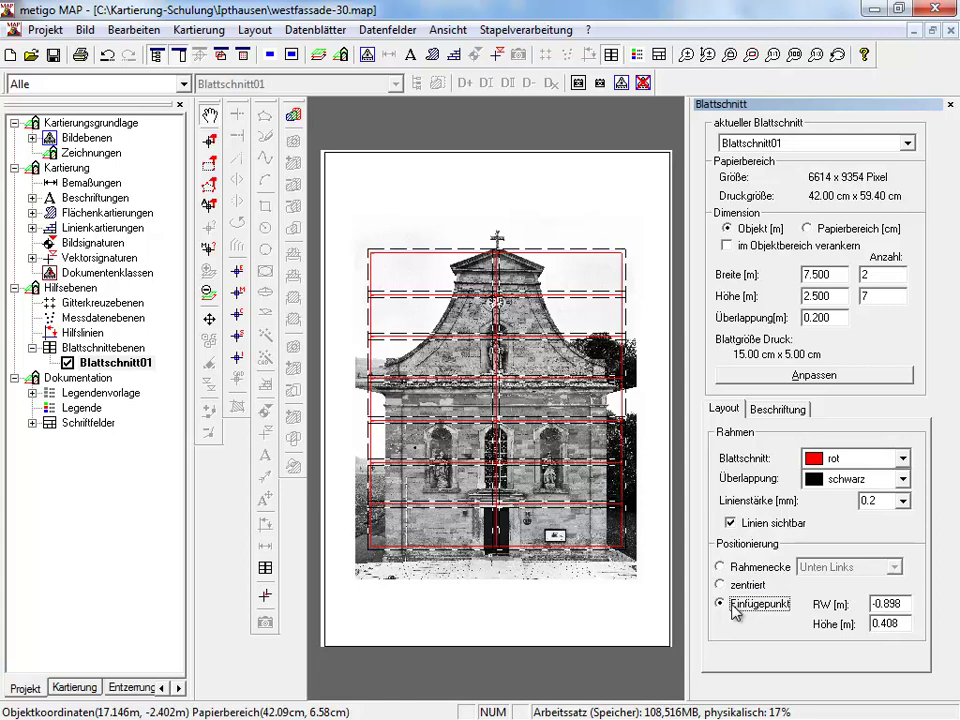
left_click_drag(913, 604, 830, 600)
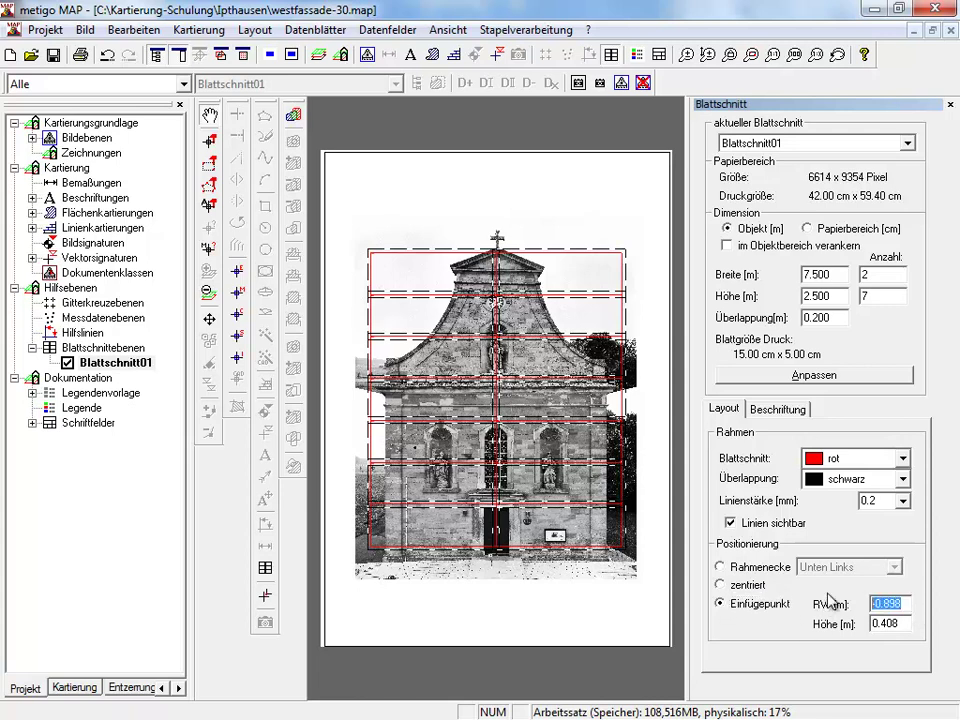
type("1")
left_click(901, 627)
left_click_drag(901, 627, 845, 627)
type("1")
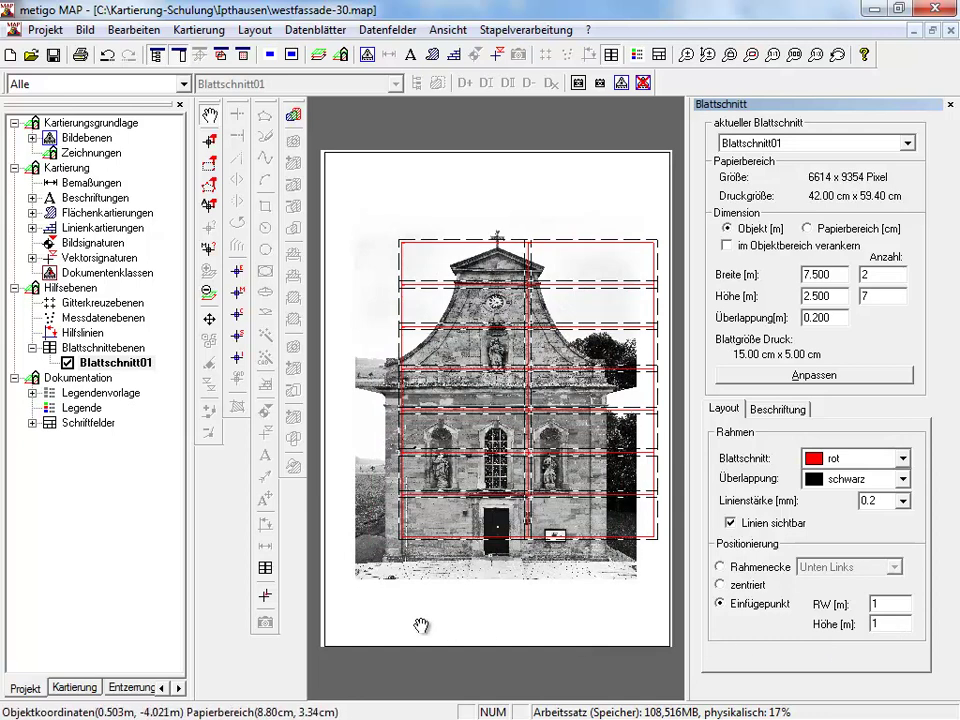
Place the sheet grid's insertion point graphically at the facade's lower left, at about RW -1.0 m and Höhe -0.7 m.
left_click(266, 600)
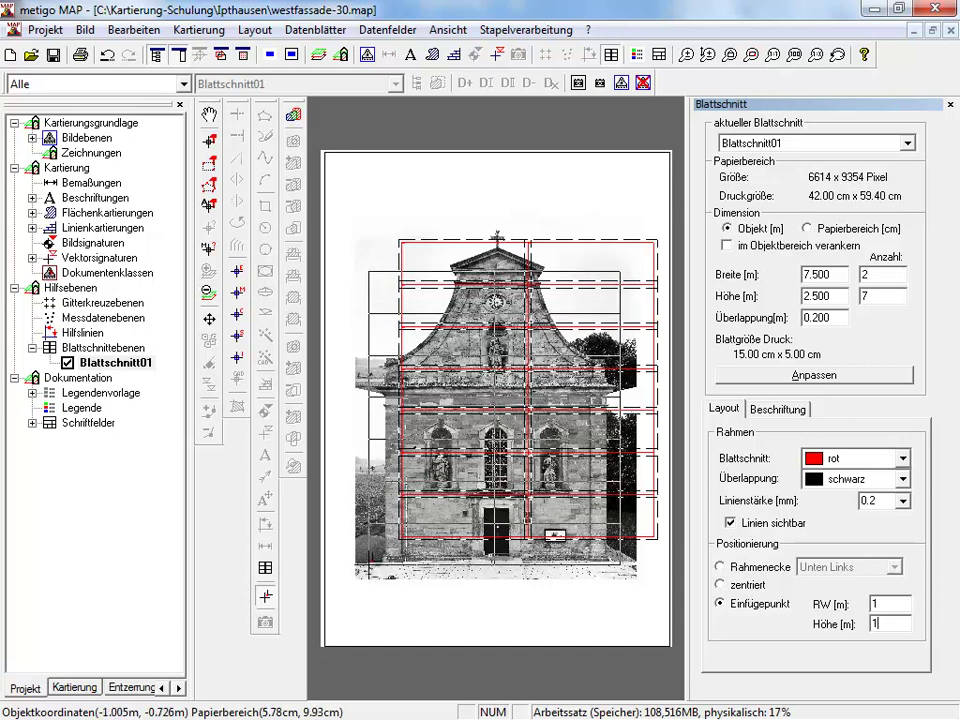
left_click(369, 577)
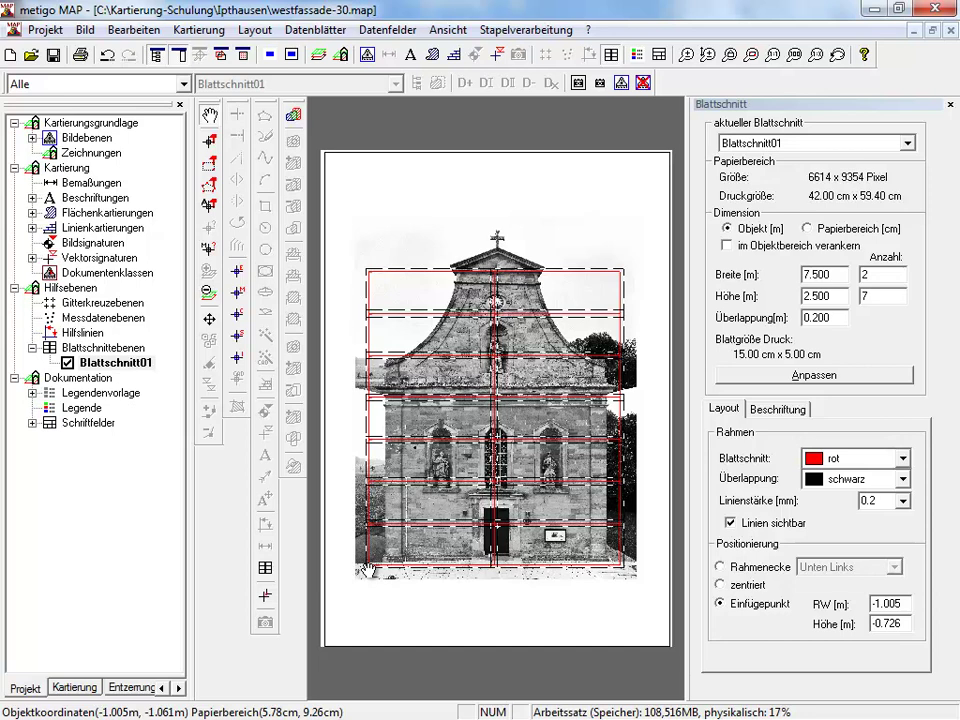
Set the sheet labels' text size to 4.0 mm in the labelling settings of Blattschnitt01.
left_click(770, 410)
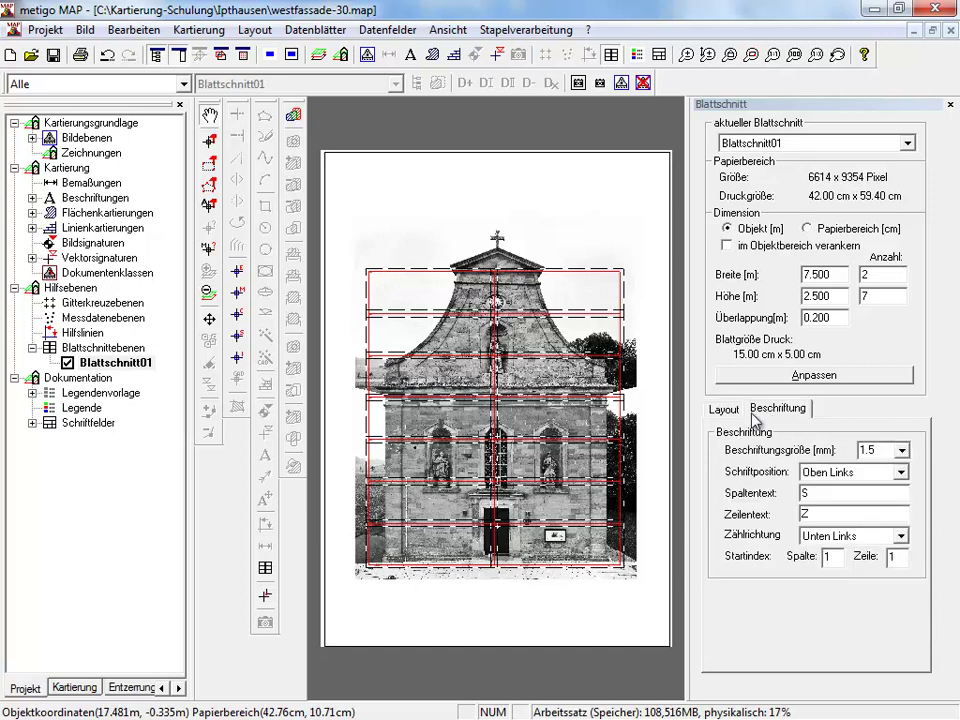
scroll(363, 268, "up", 5)
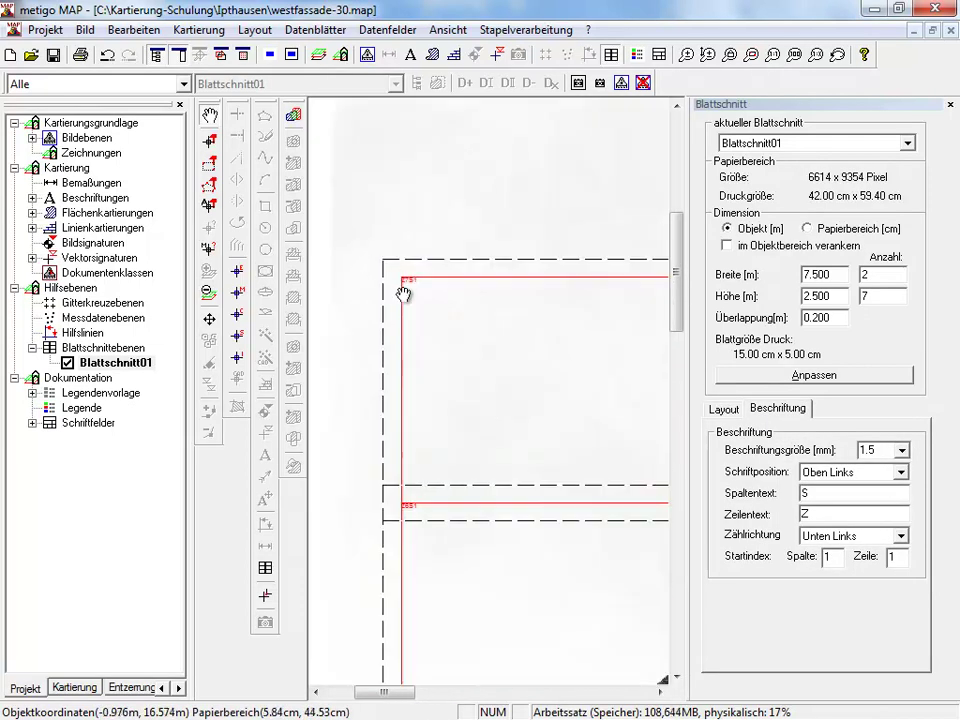
scroll(403, 294, "up", 3)
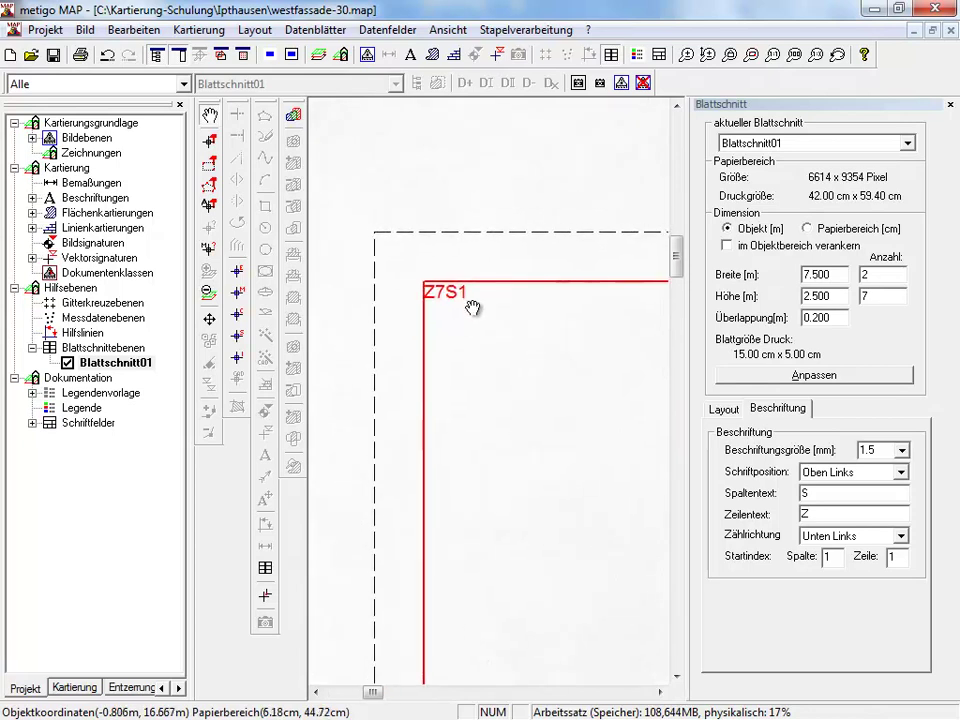
scroll(489, 488, "down", 1)
mouse_move(489, 488)
left_mouse_down()
mouse_move(478, 457)
mouse_move(457, 457)
left_mouse_up()
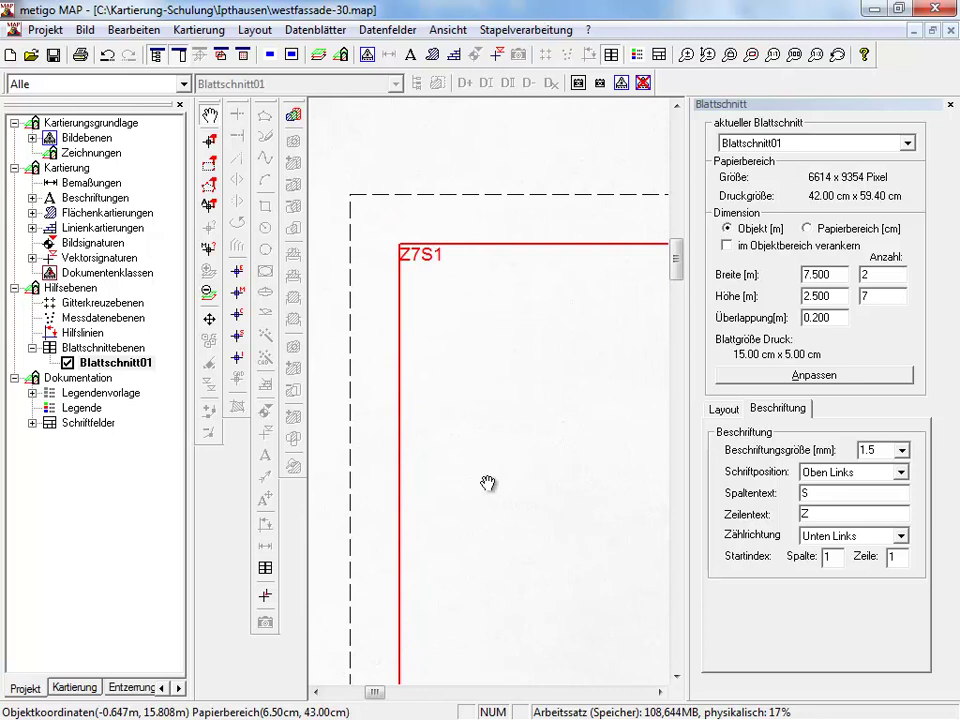
left_click(901, 450)
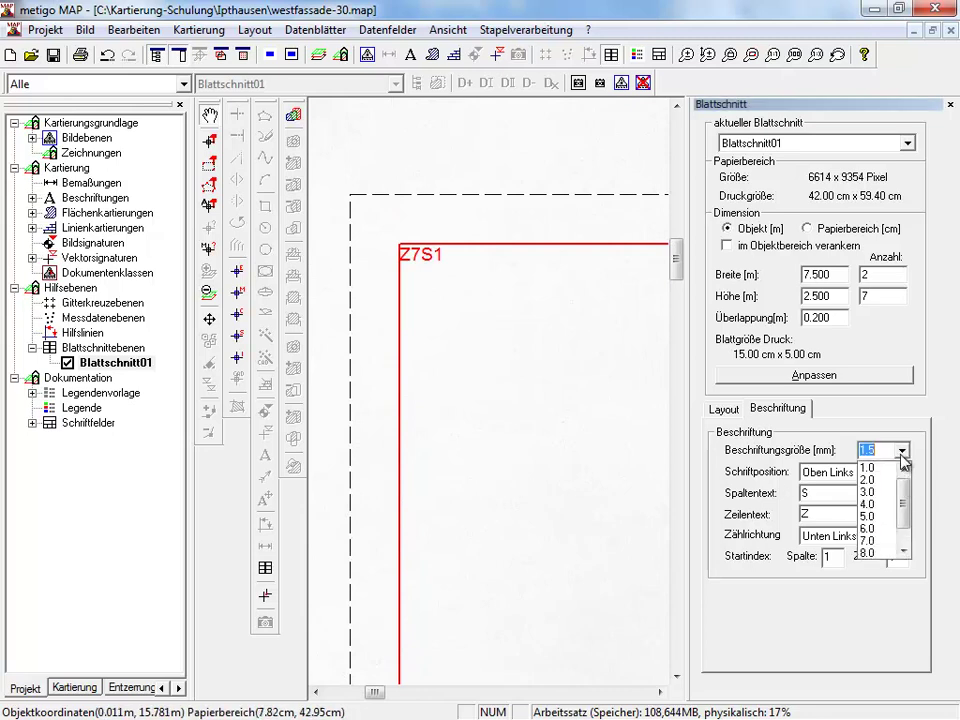
left_click(880, 516)
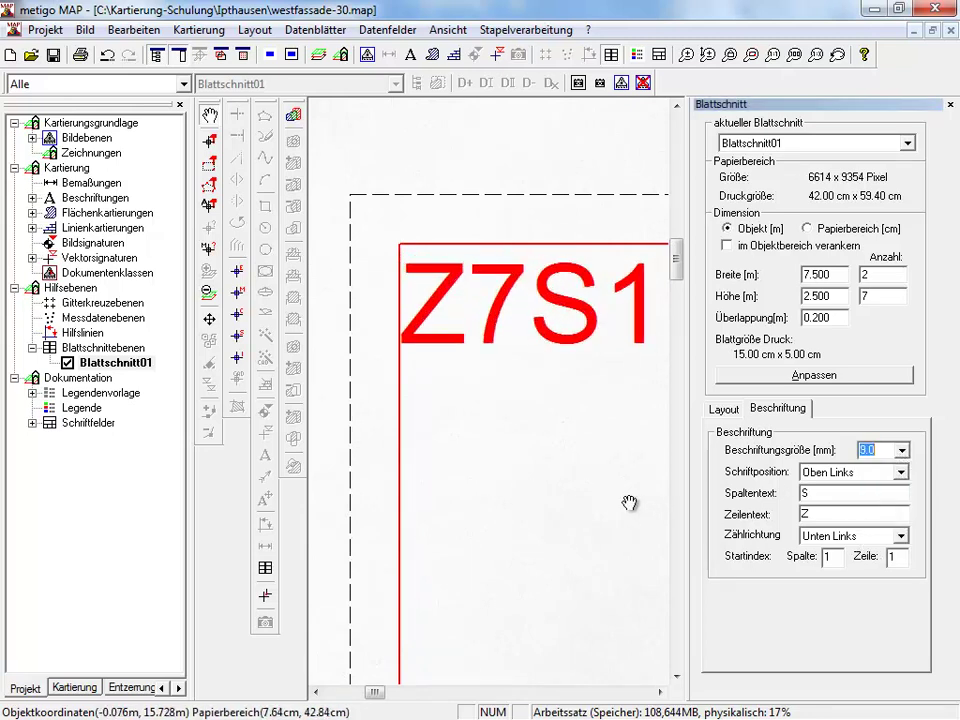
key("Up")
left_click_drag(572, 497, 500, 401)
scroll(500, 401, "down", 4)
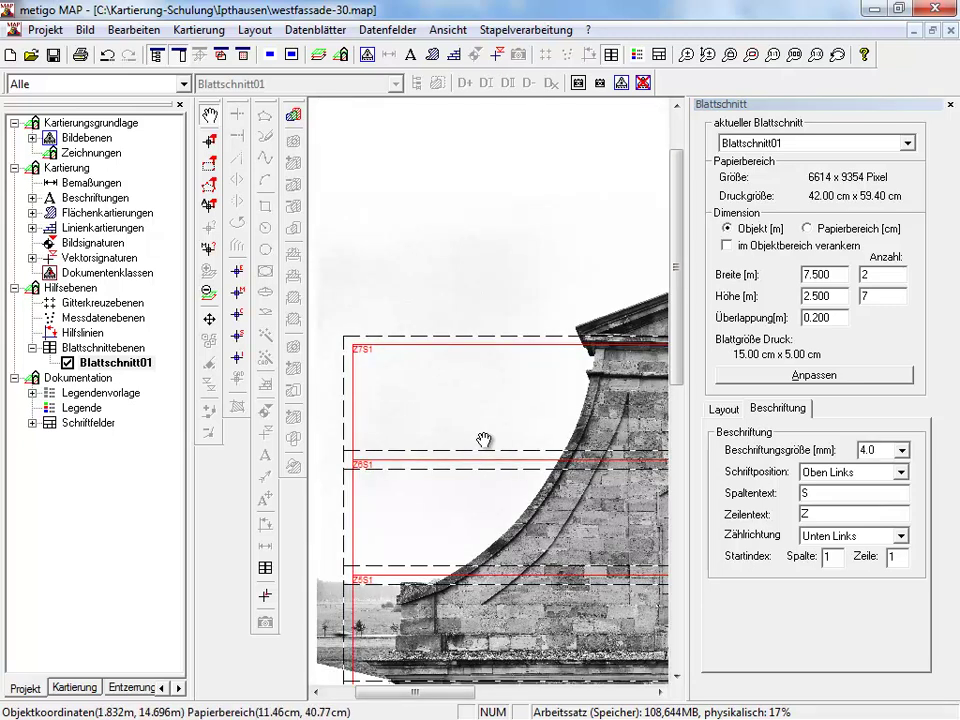
Set the label position within each sheet to Unten Links.
left_click(901, 472)
left_click(829, 489)
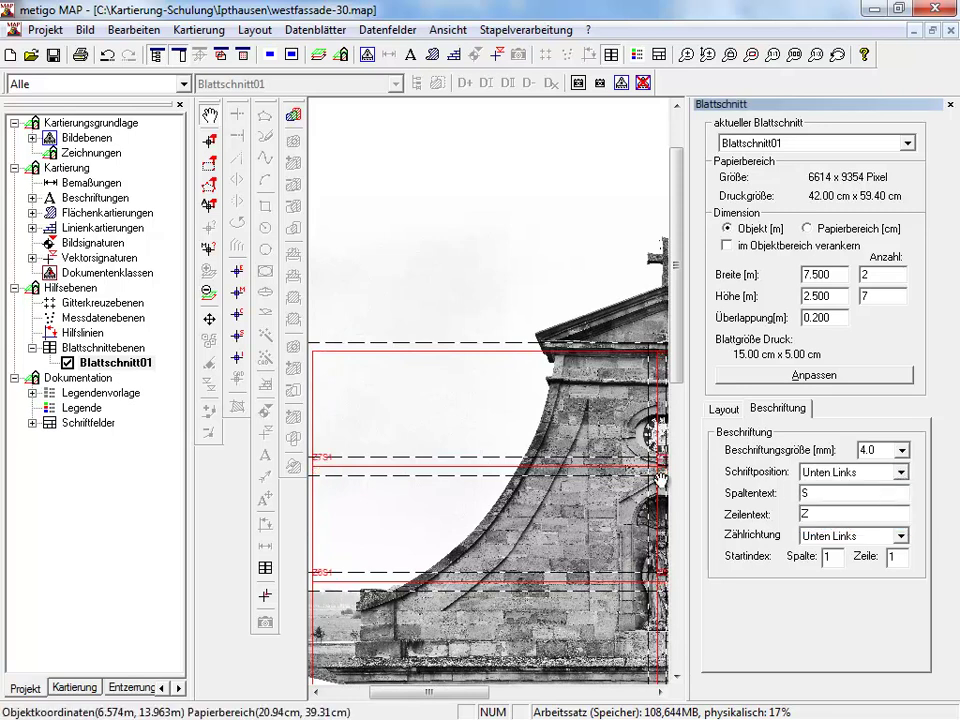
scroll(572, 468, "up", 2)
scroll(572, 468, "down", 3)
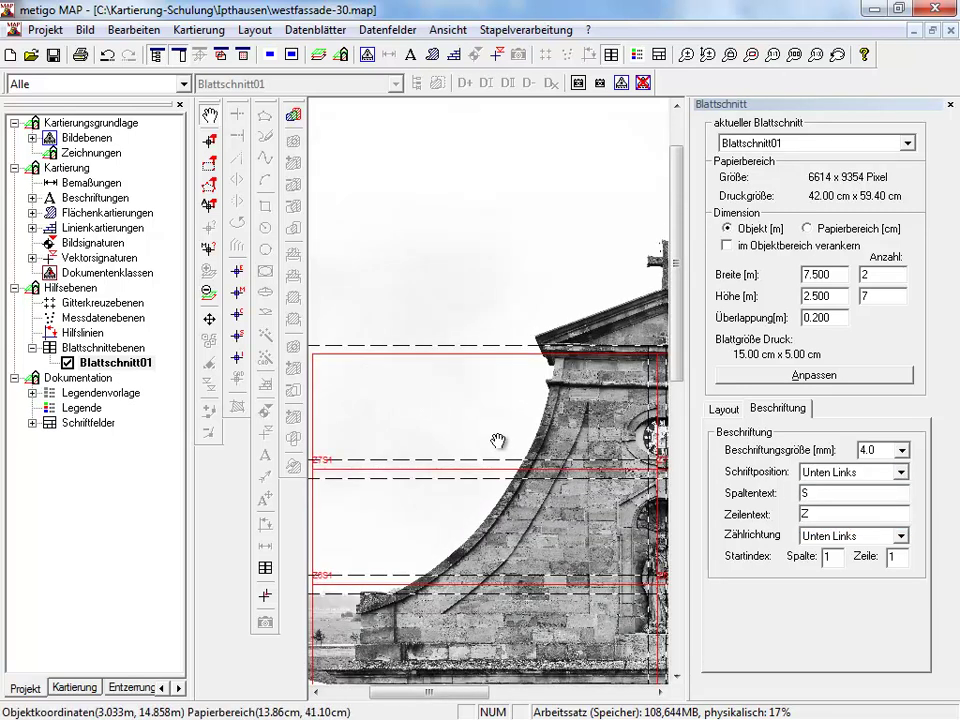
Review the column and row label texts, and set the column start index of the sheet numbering to 4.
left_click(817, 495)
double_click(810, 513)
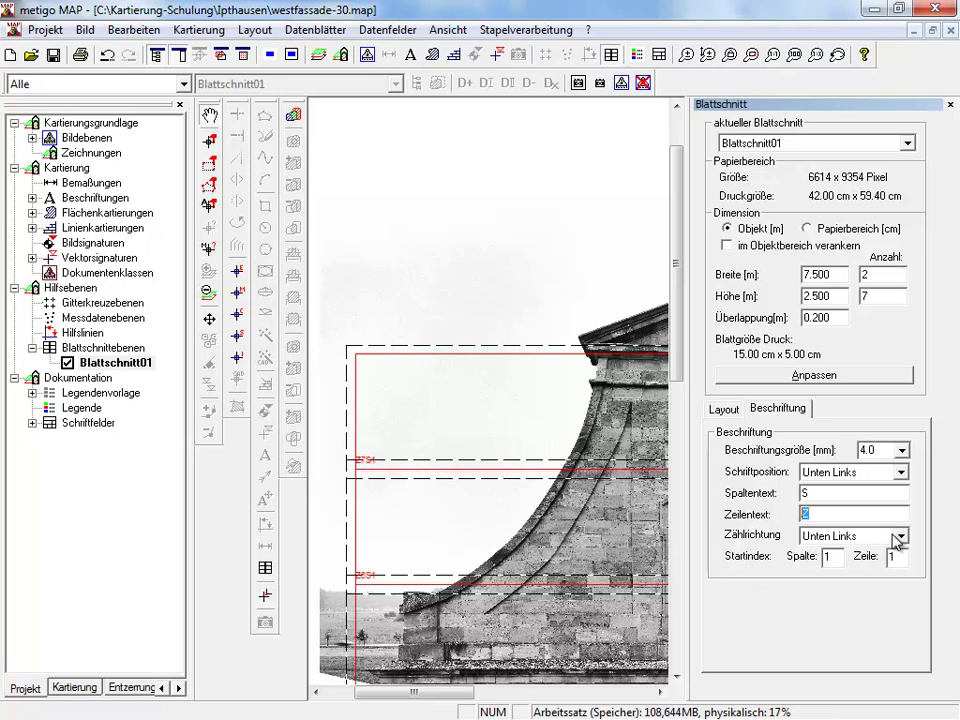
scroll(561, 497, "down", 2)
left_click_drag(561, 497, 531, 427)
scroll(531, 427, "down", 2)
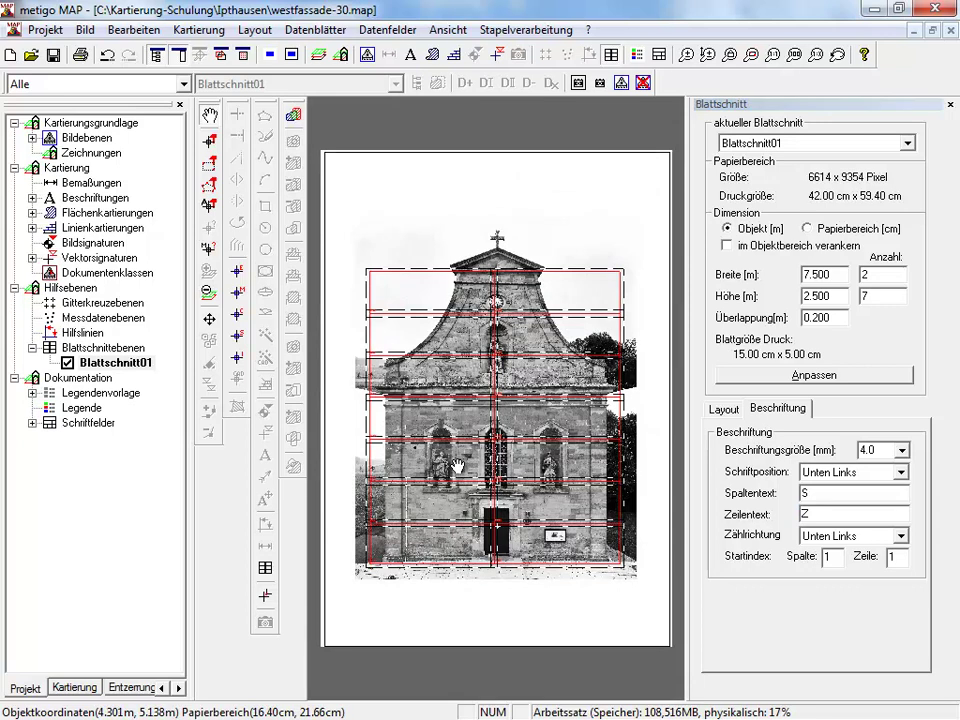
scroll(456, 466, "up", 4)
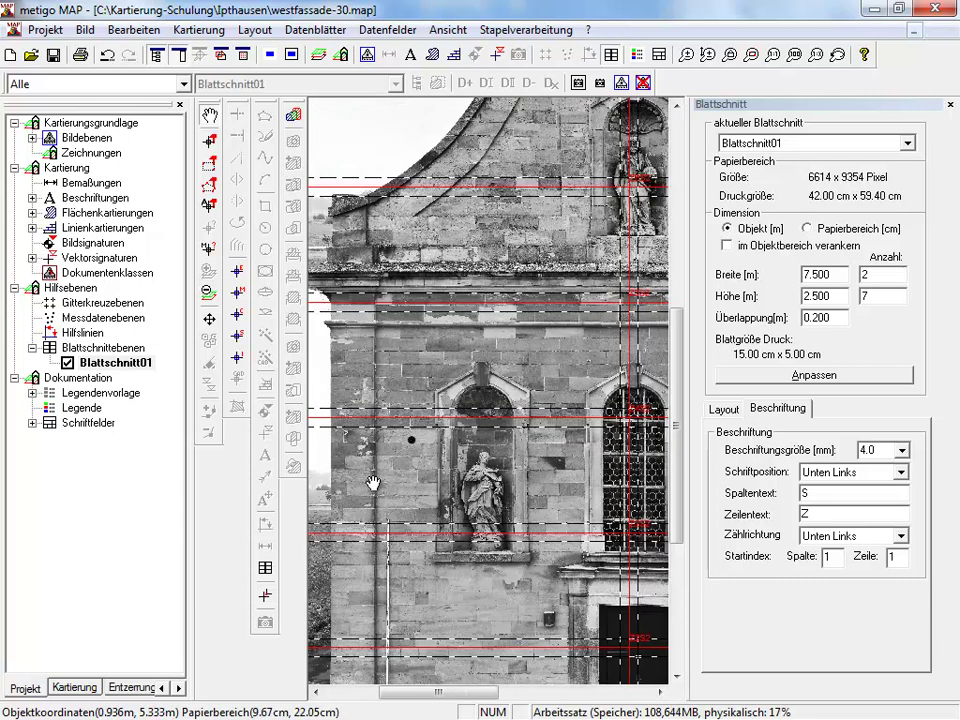
scroll(399, 386, "up", 1)
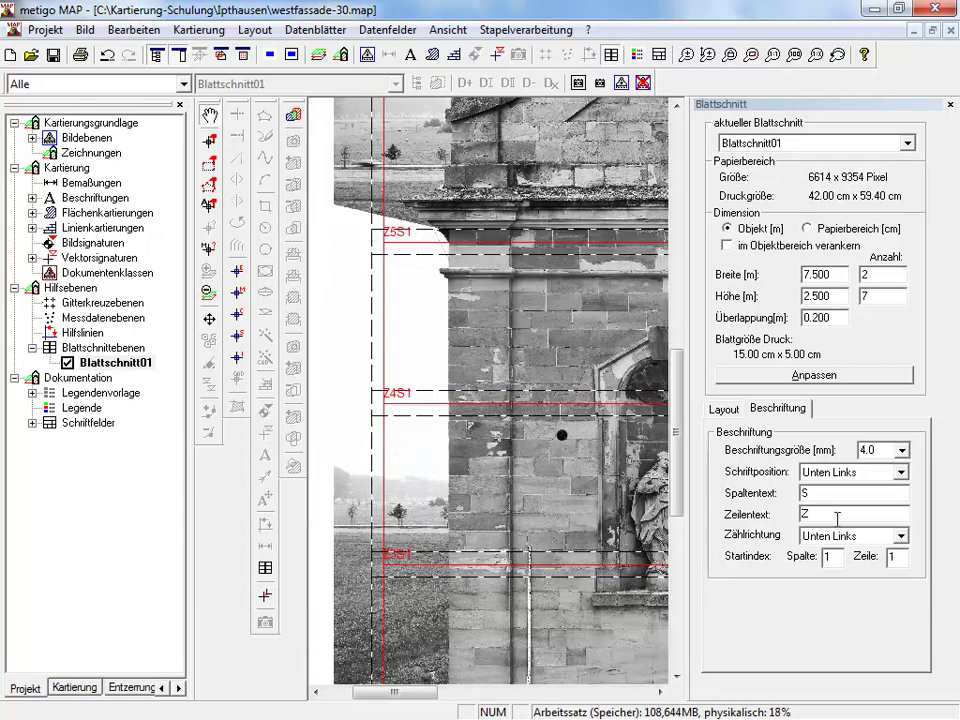
double_click(831, 557)
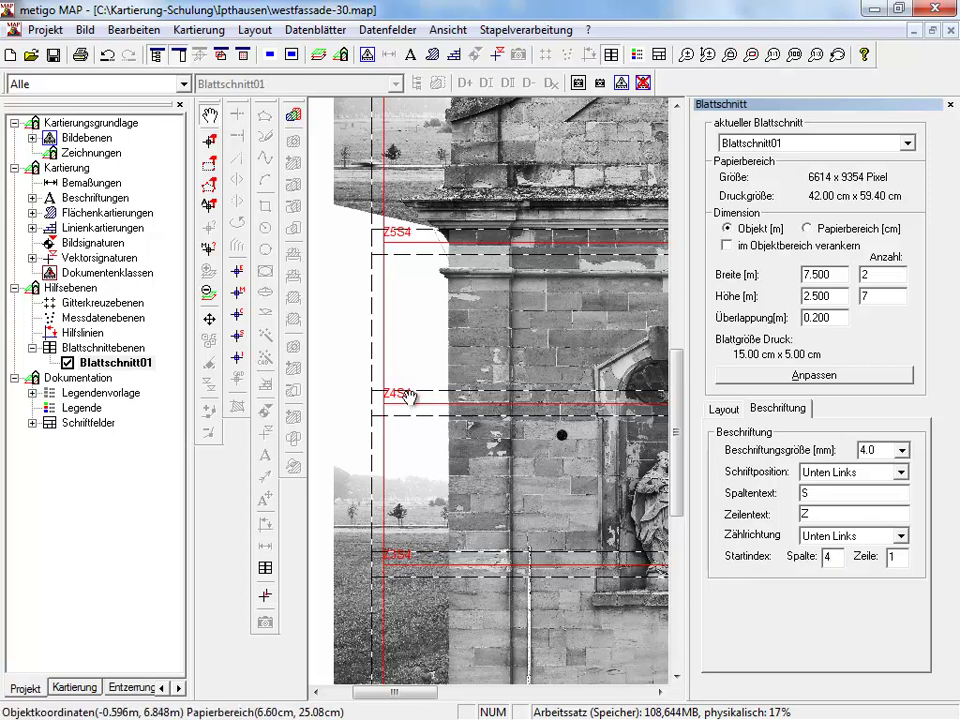
scroll(520, 386, "down", 4)
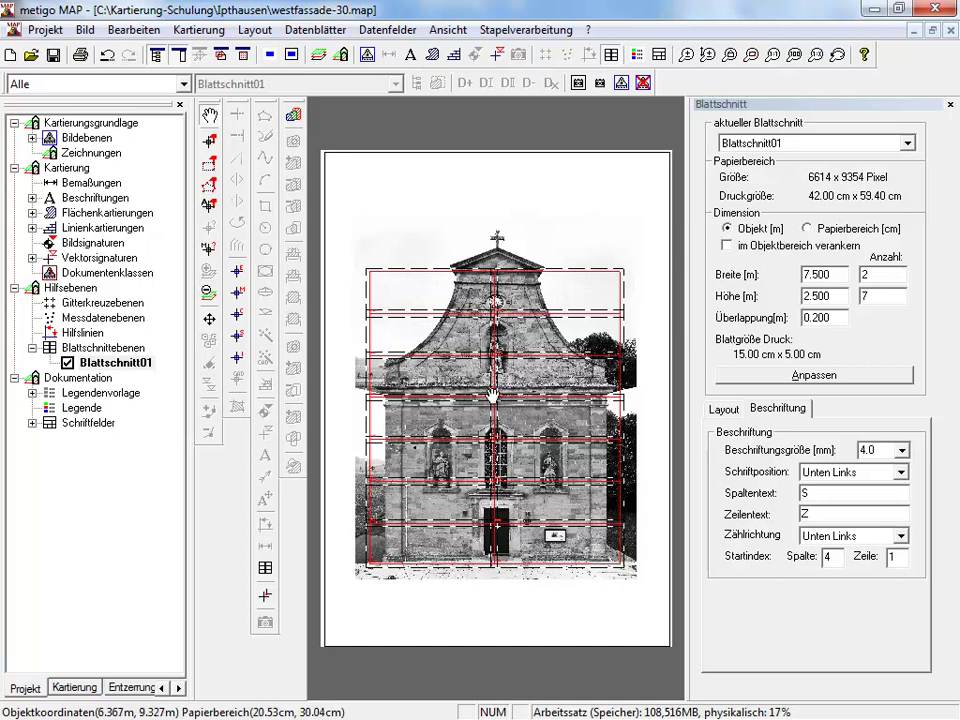
Open the print settings for the mapping and review the printer's setup and properties.
left_click(46, 31)
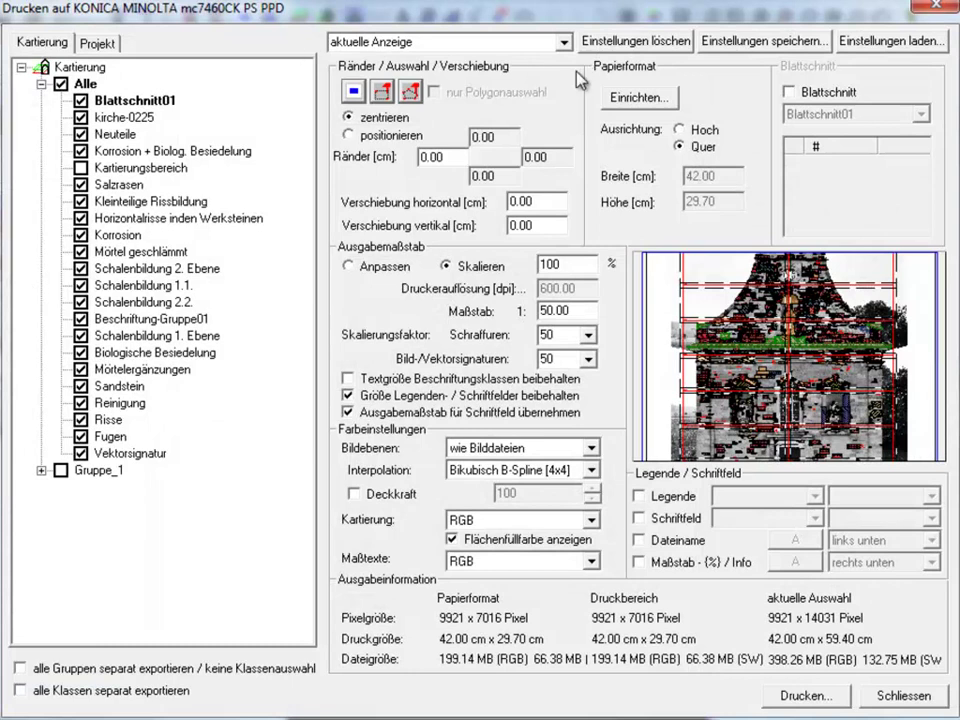
left_click(650, 98)
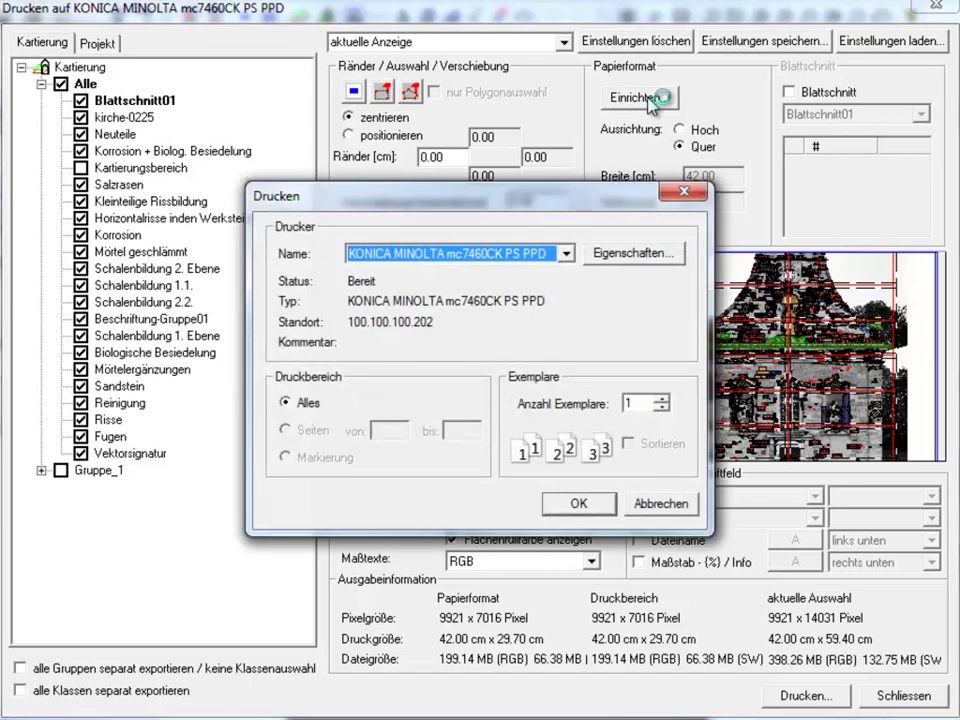
left_click(649, 262)
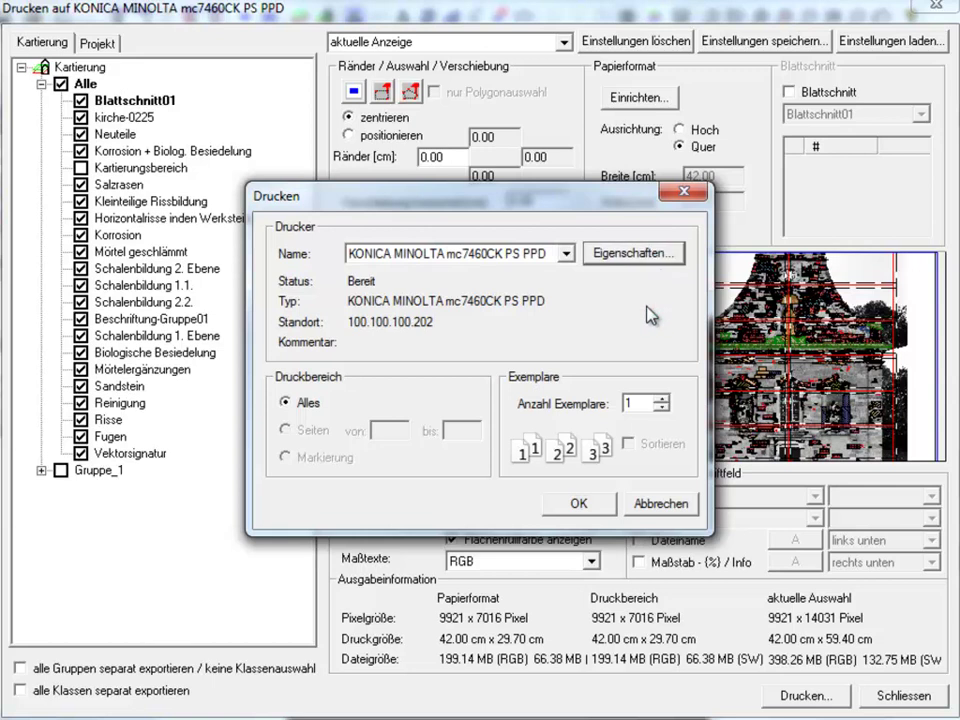
left_click(580, 503)
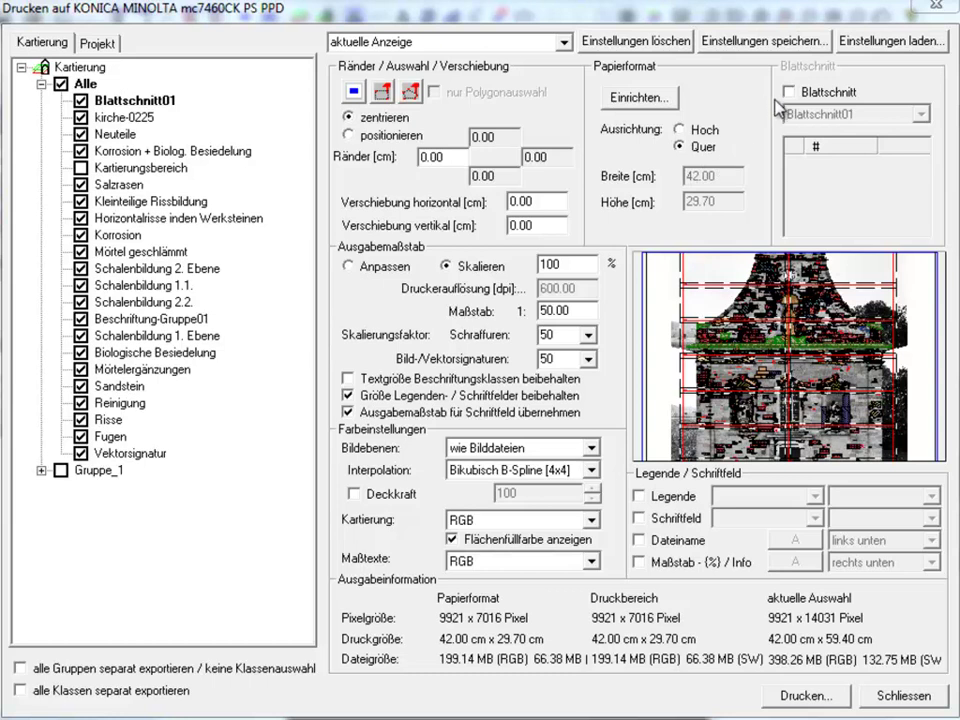
Enable printing by Blattschnitt01, mark sheets Z1S1, Z1S2, Z2S1 and Z2S2 for output, and preview sheet Z1S1.
left_click(789, 92)
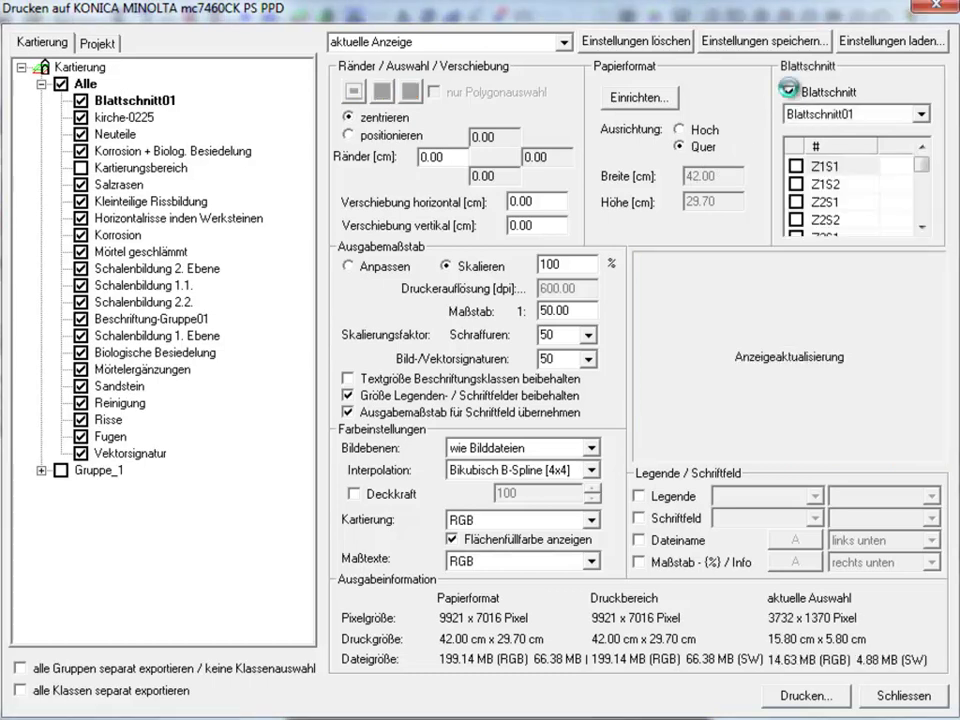
left_click(922, 117)
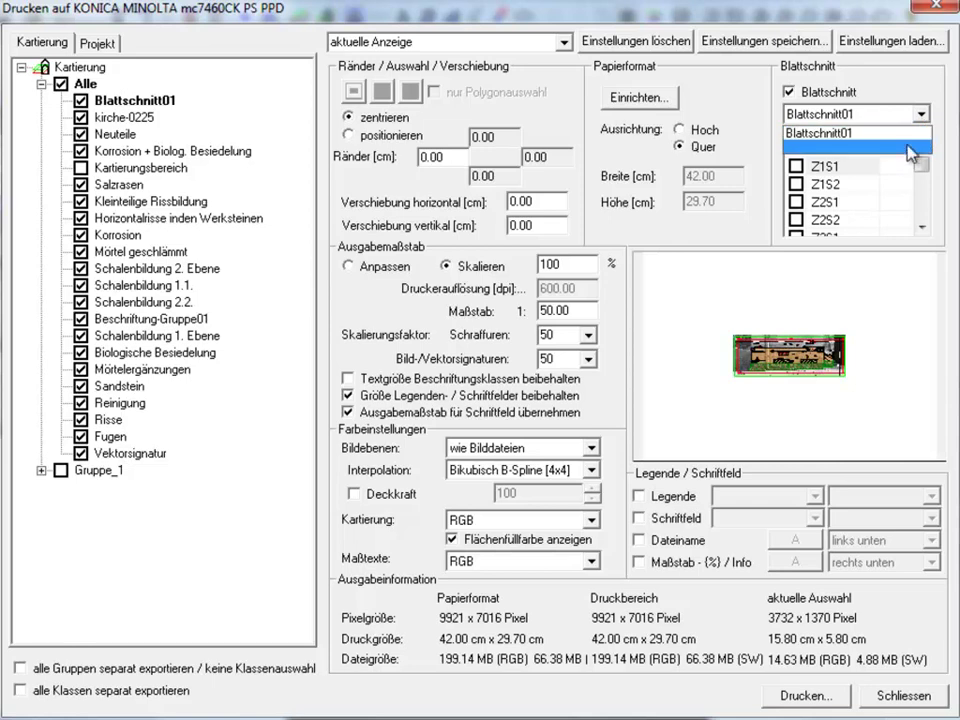
left_click(911, 147)
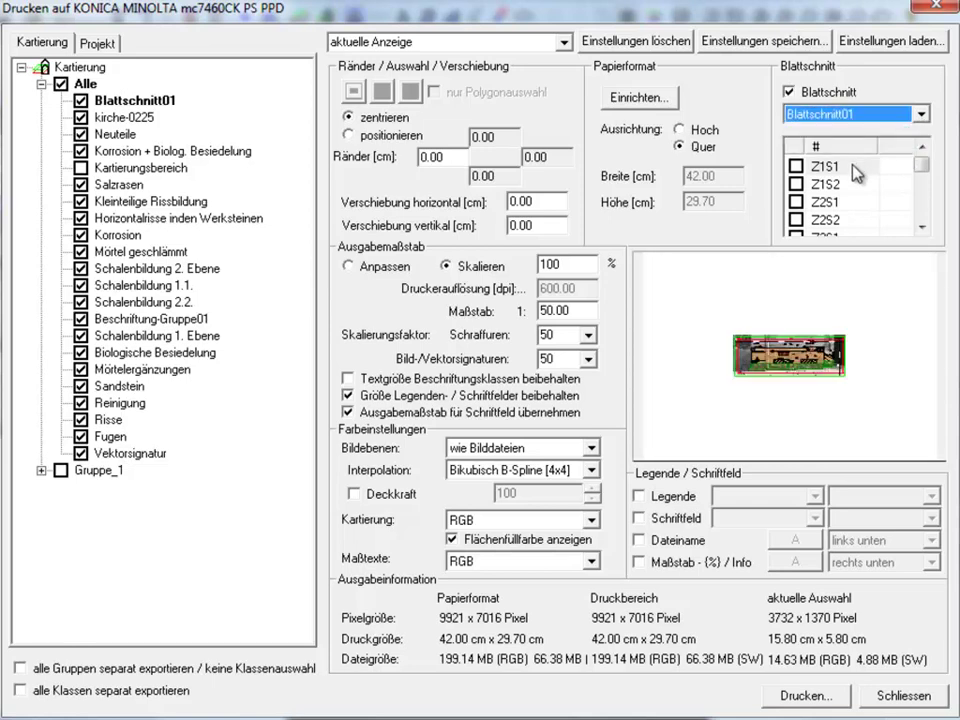
left_click(796, 170)
left_click(796, 184)
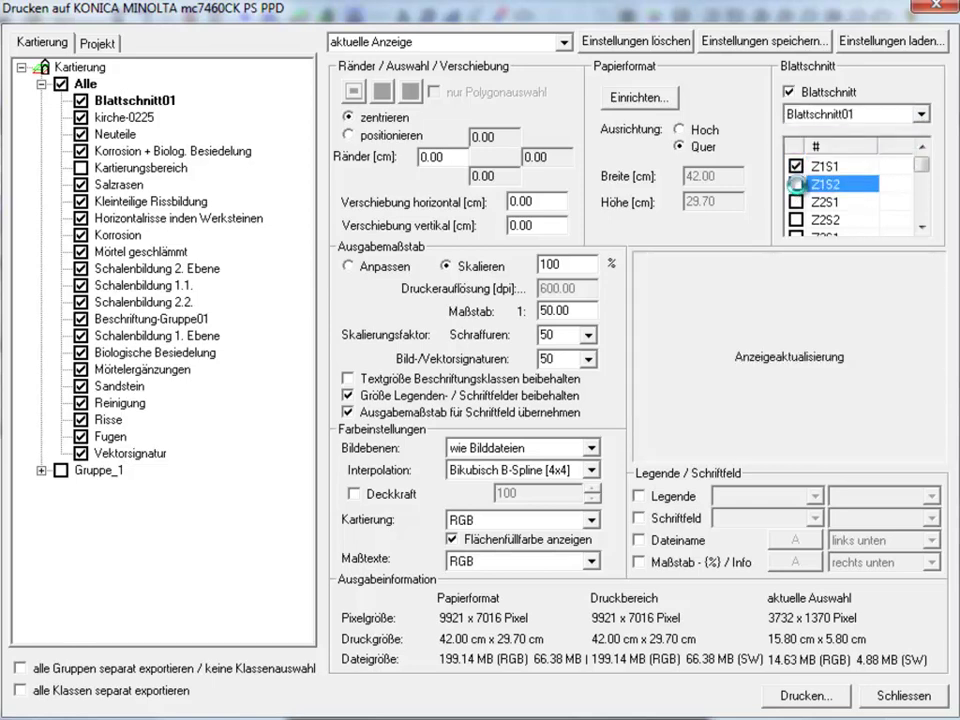
left_click(796, 202)
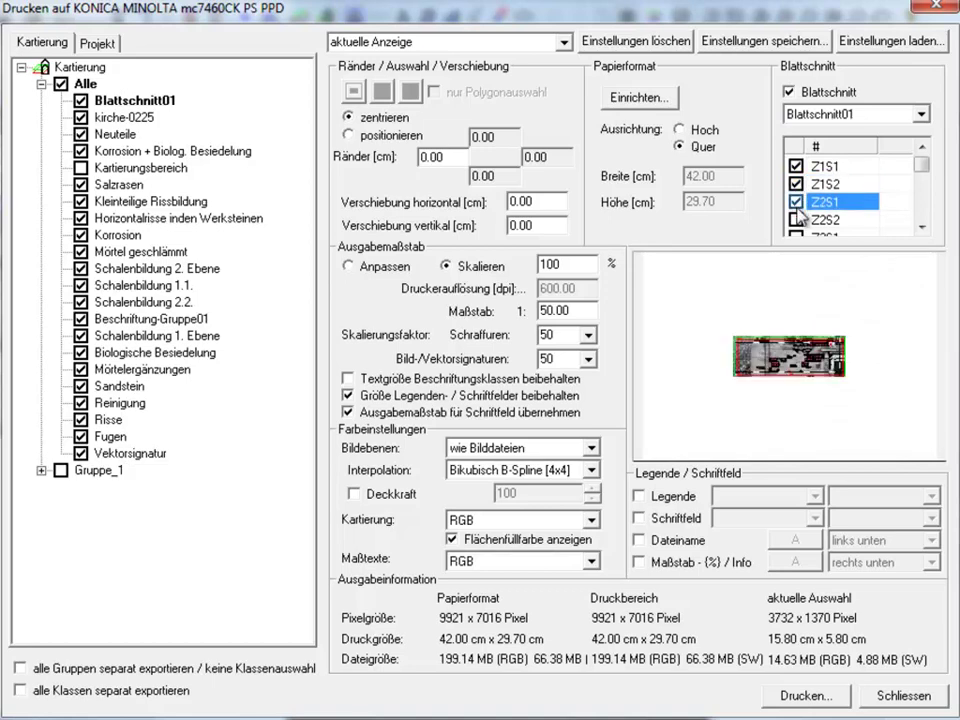
left_click(796, 221)
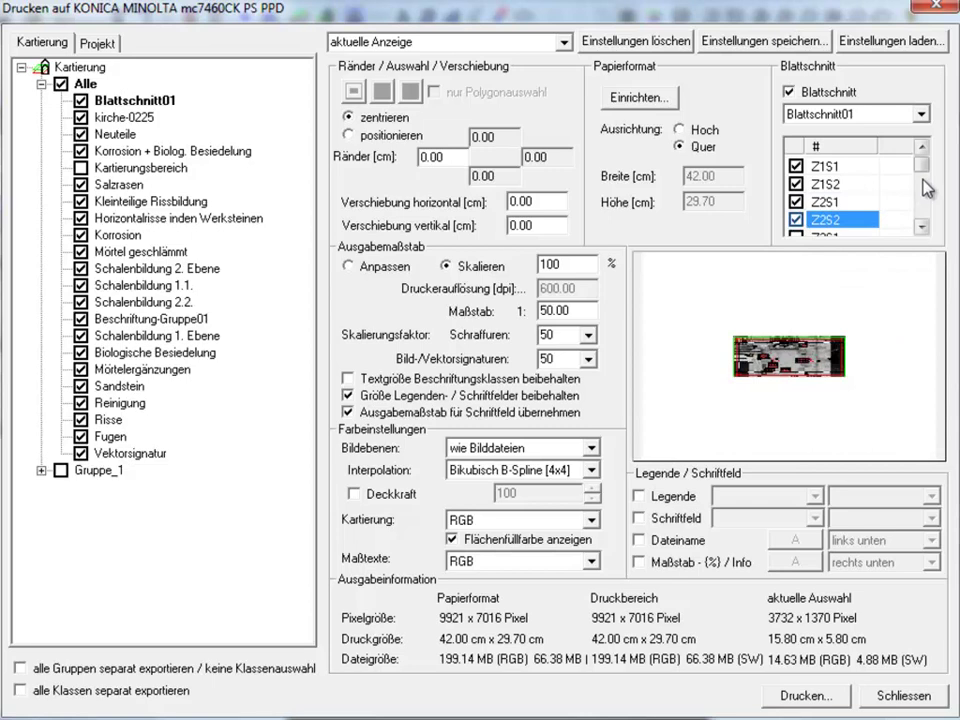
mouse_move(922, 168)
left_mouse_down()
mouse_move(925, 189)
mouse_move(921, 158)
left_mouse_up()
left_click(860, 166)
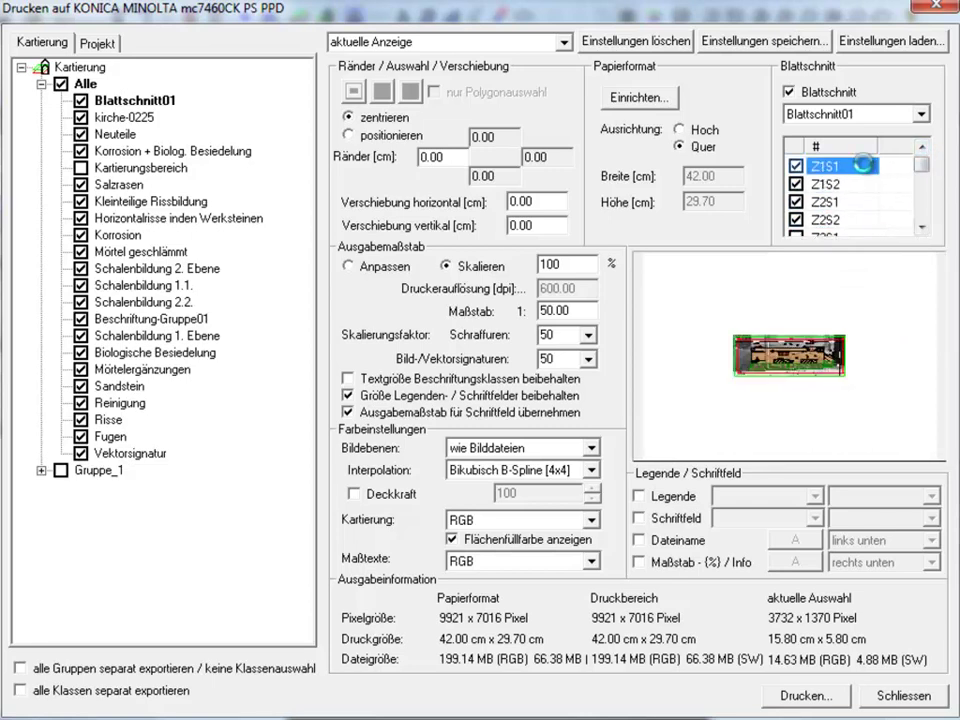
Try fitting the sheet to the paper, scale the output to 1:20 instead, and close the print settings without saving them.
left_click(350, 265)
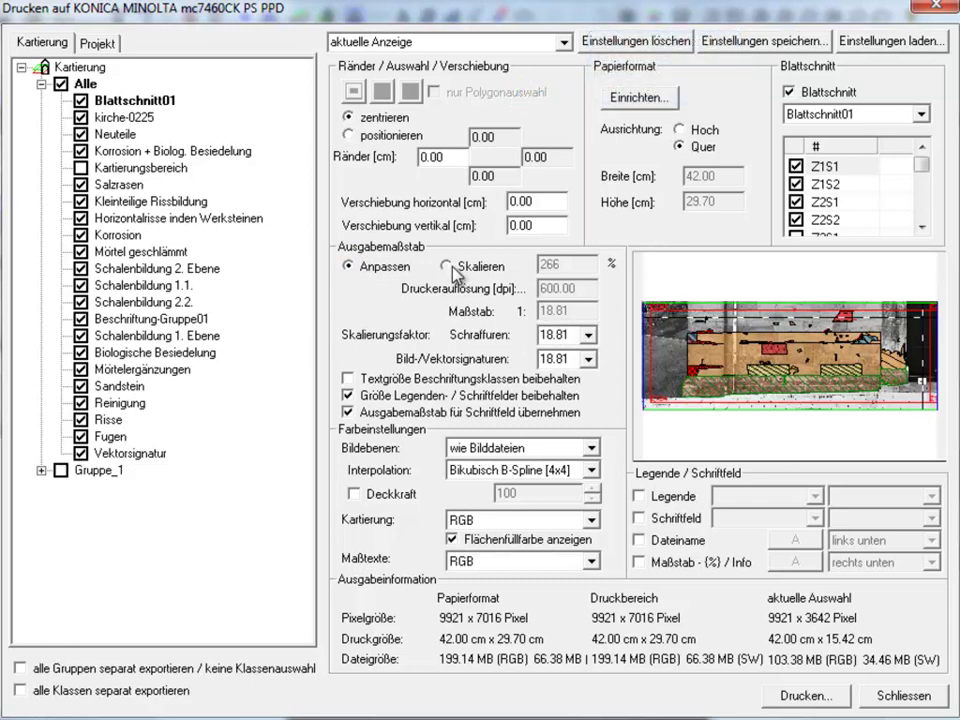
left_click(484, 266)
left_click_drag(570, 311, 514, 314)
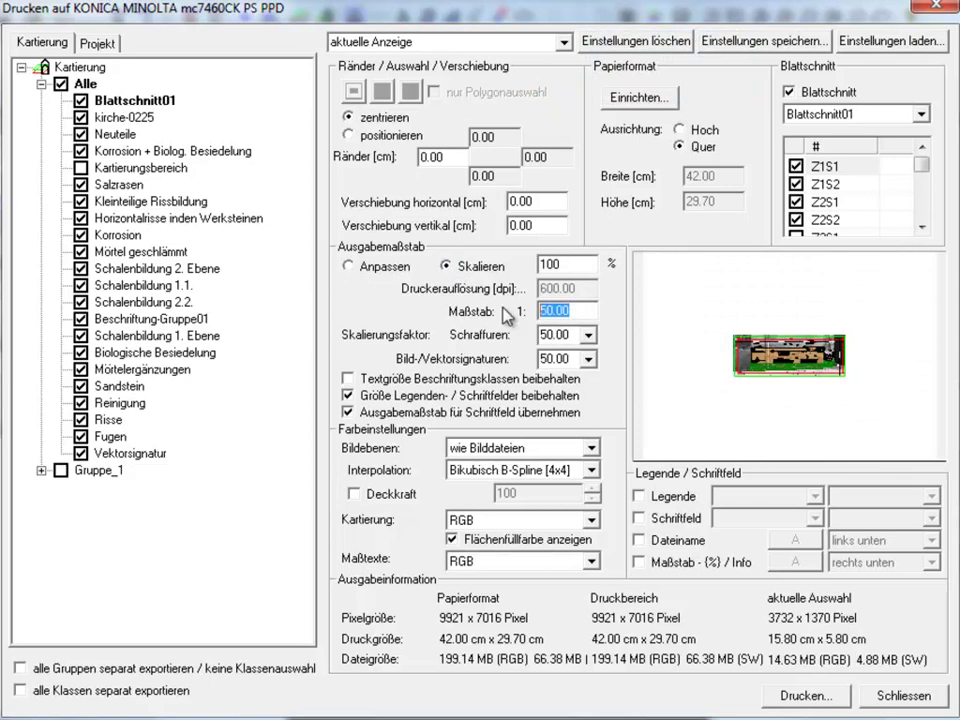
type("20")
key("Return")
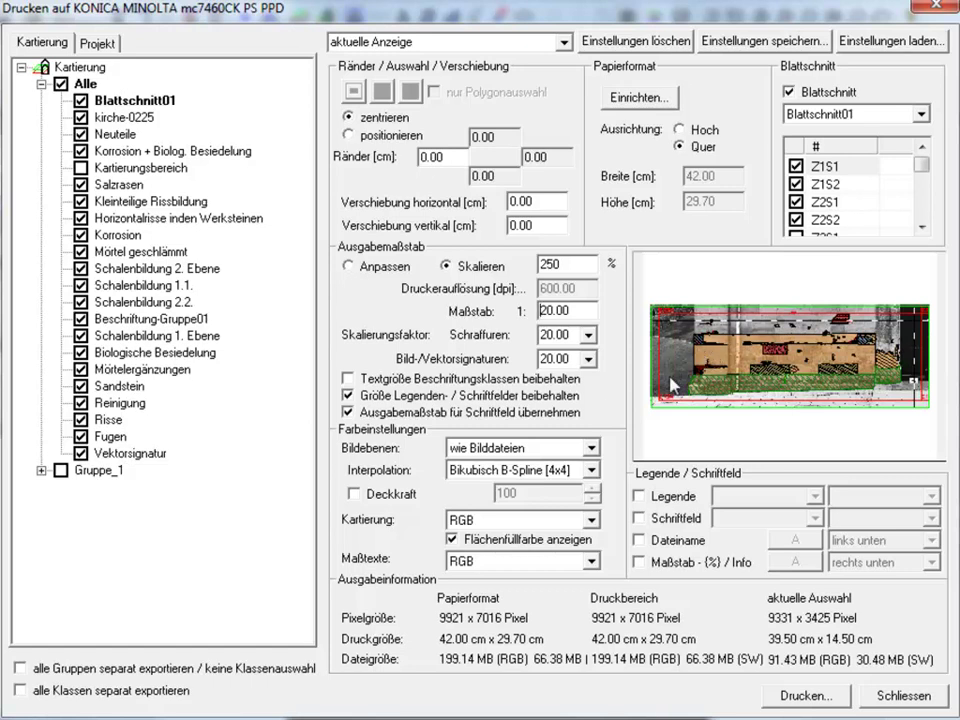
left_click(915, 696)
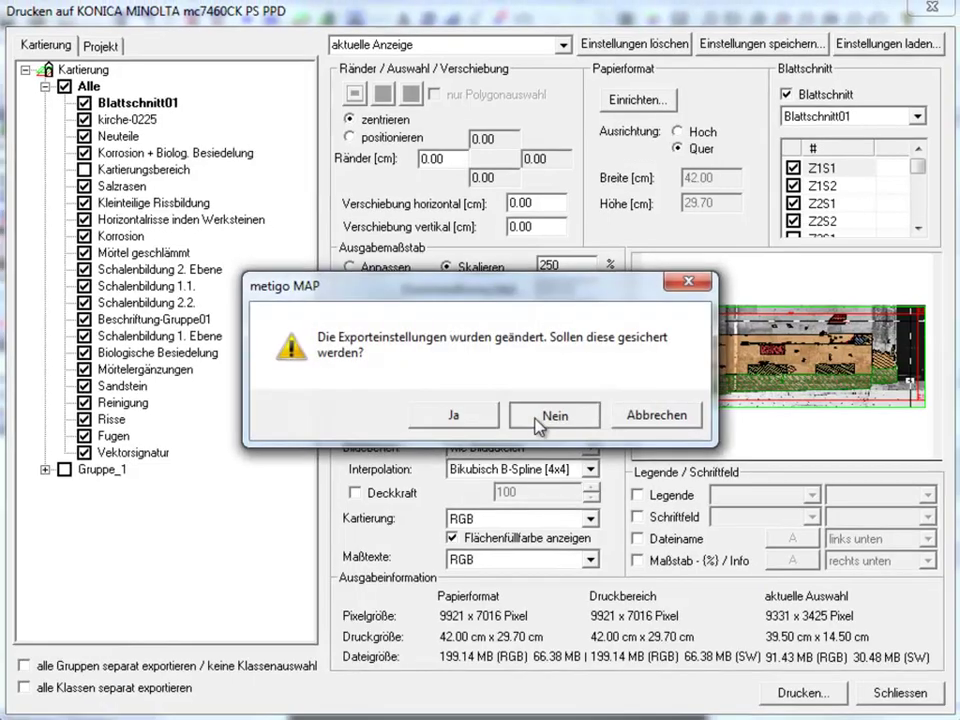
left_click(530, 418)
Start an individual legend named "Legende Blattschnitt 01" under the project's documentation.
left_click(100, 408)
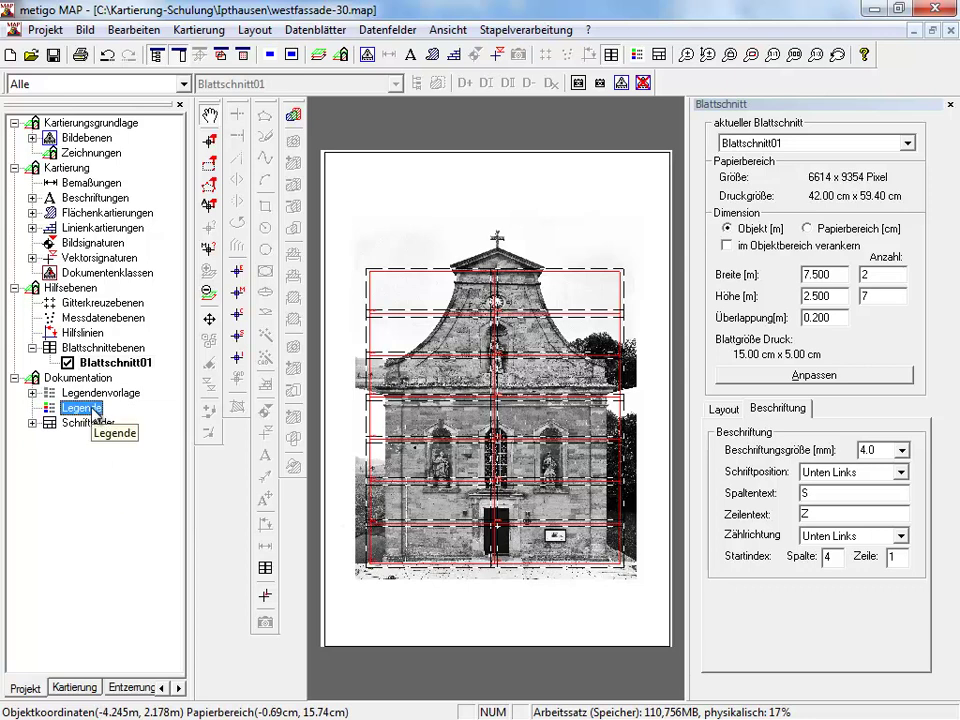
right_click(96, 410)
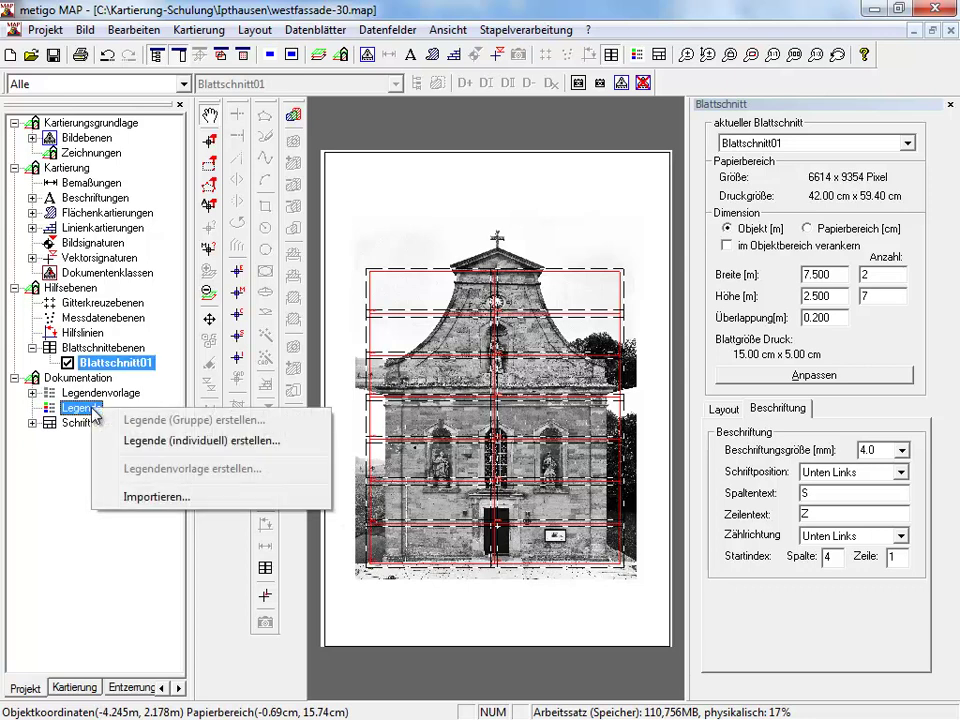
left_click(178, 446)
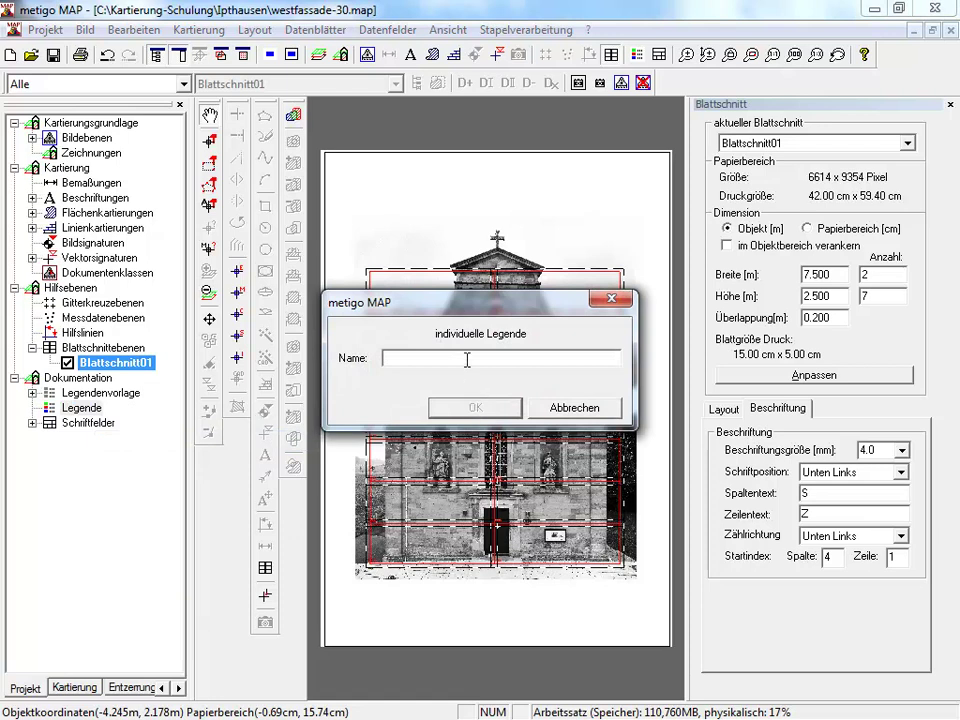
type("Legende Blattsch")
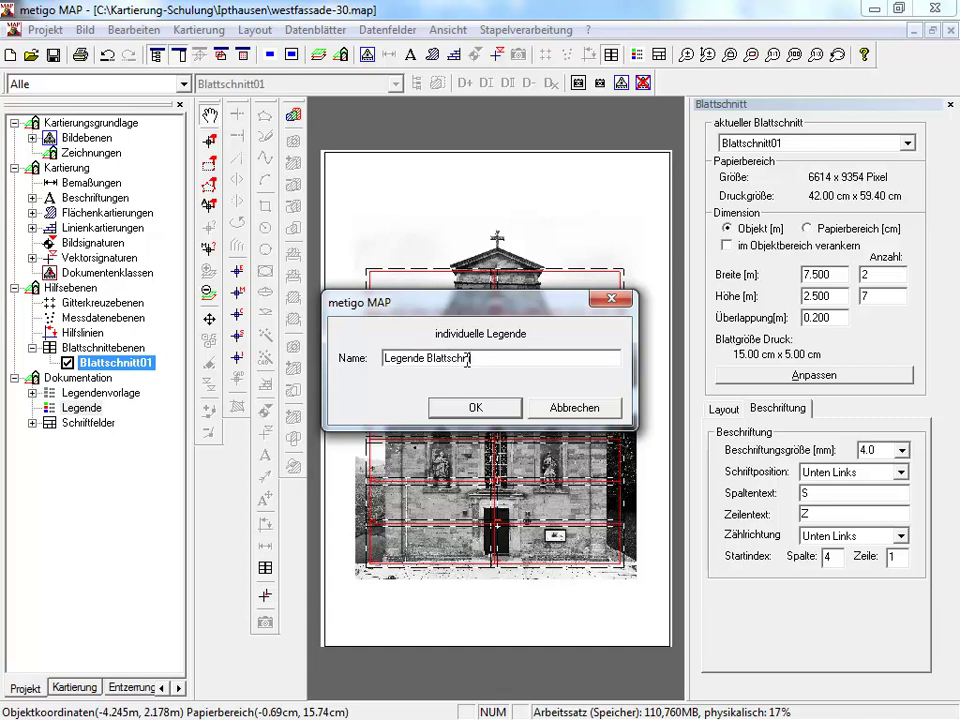
type("nitt 01")
left_click(490, 411)
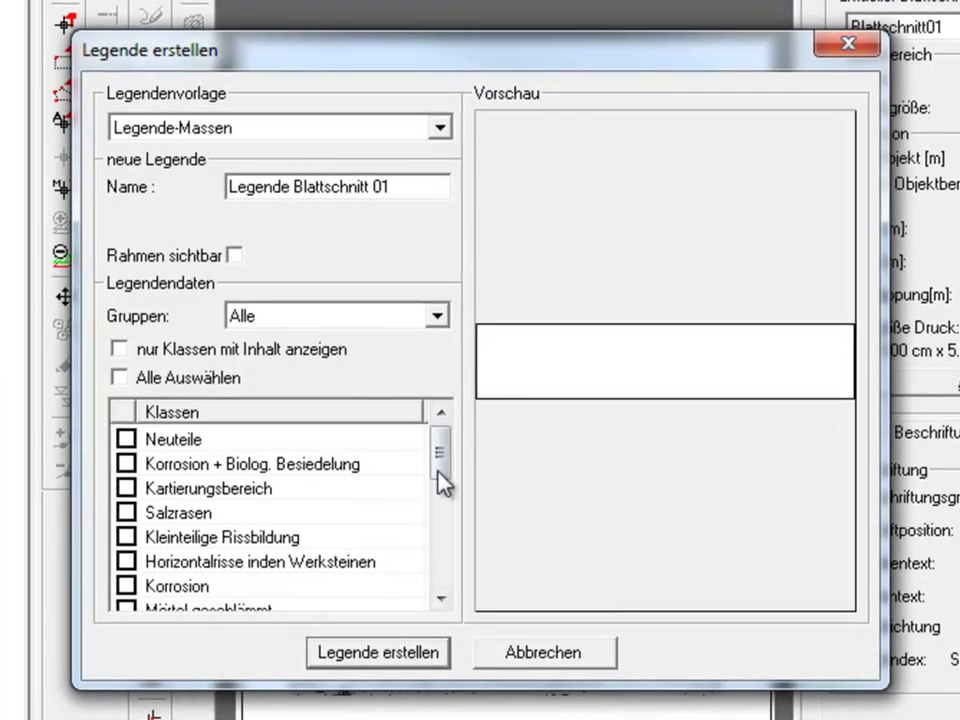
Include the classes Mörtel geschlämmt, Schalenbildung 2. Ebene, Schalenbildung 1.1., Schalenbildung 2.2. and Schalenbildung 1. Ebene in the new legend.
left_click_drag(441, 462, 442, 502)
left_click(126, 488)
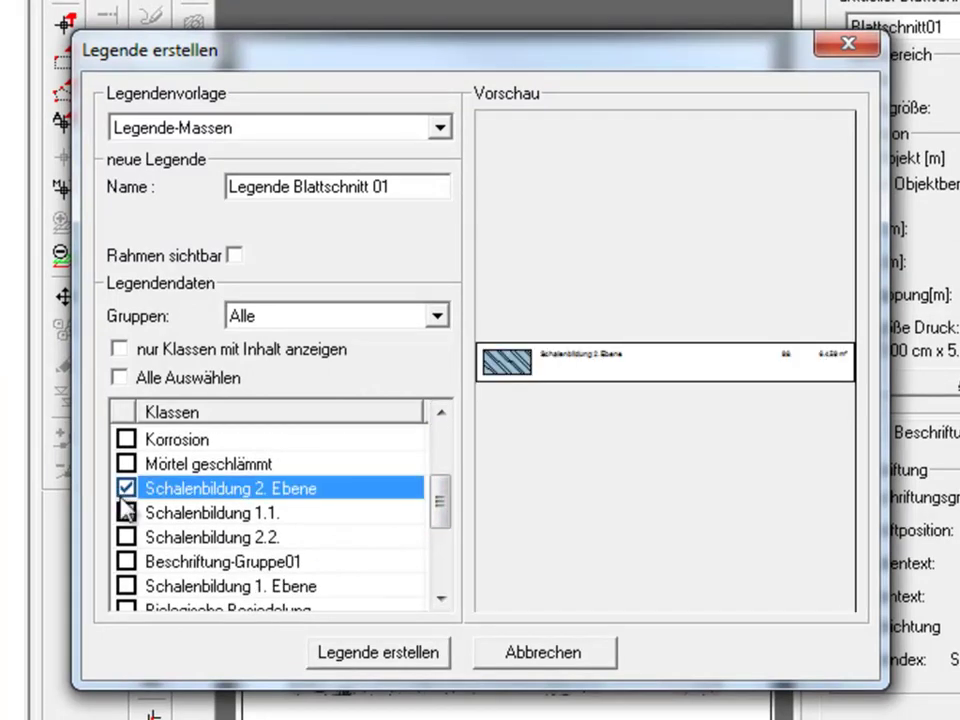
left_click(126, 512)
left_click(126, 537)
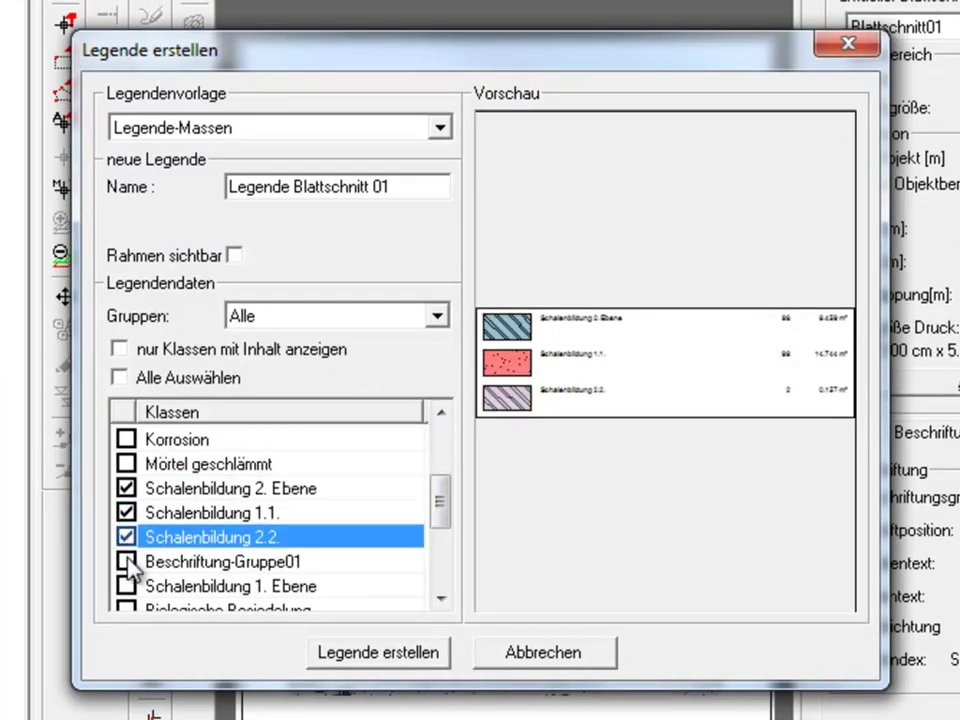
left_click(126, 561)
left_click(126, 586)
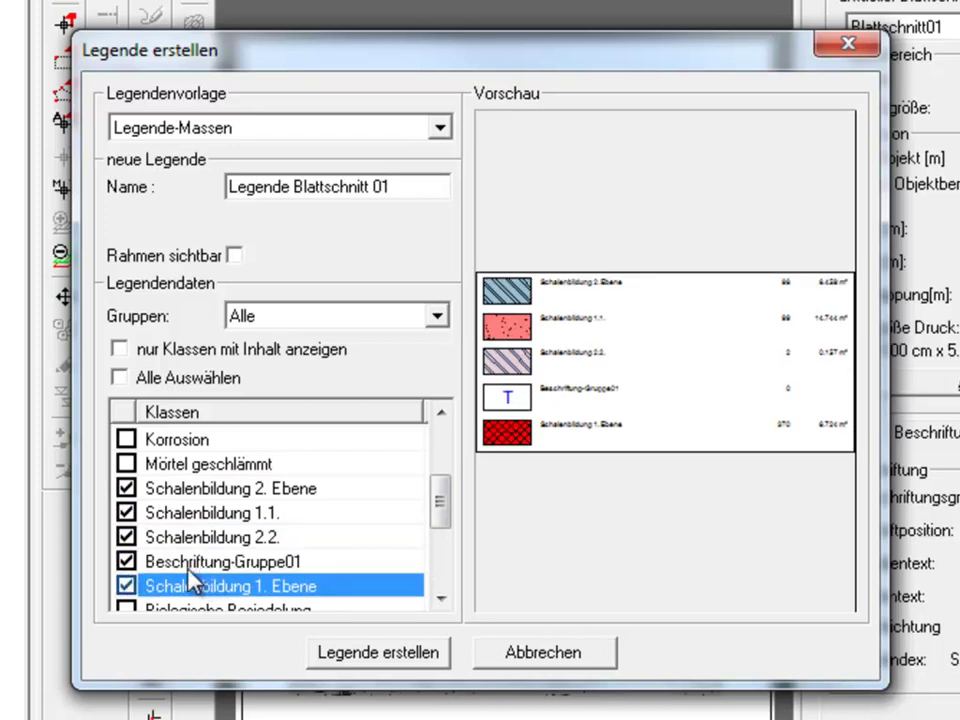
left_click(125, 463)
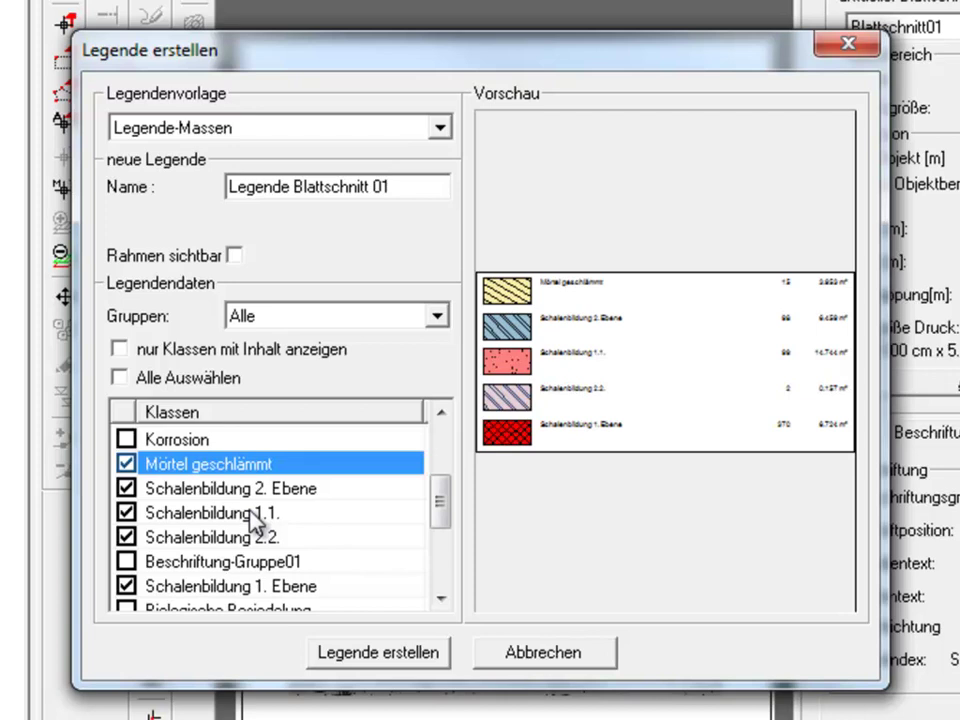
Apply the legend template LV-metigoMAP and create the legend.
left_click(441, 128)
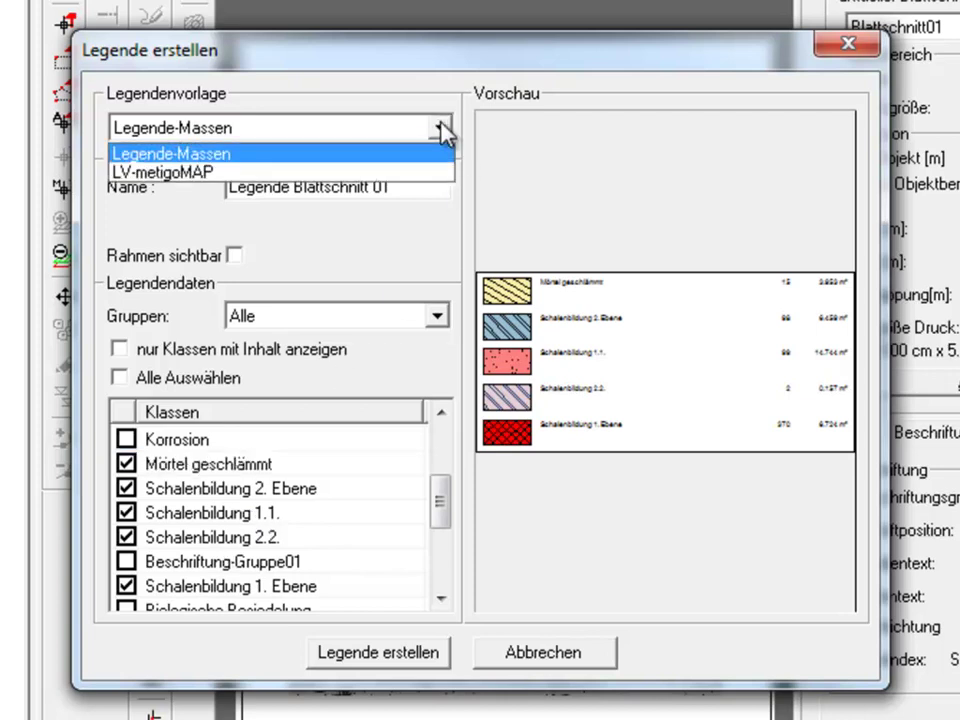
left_click(389, 172)
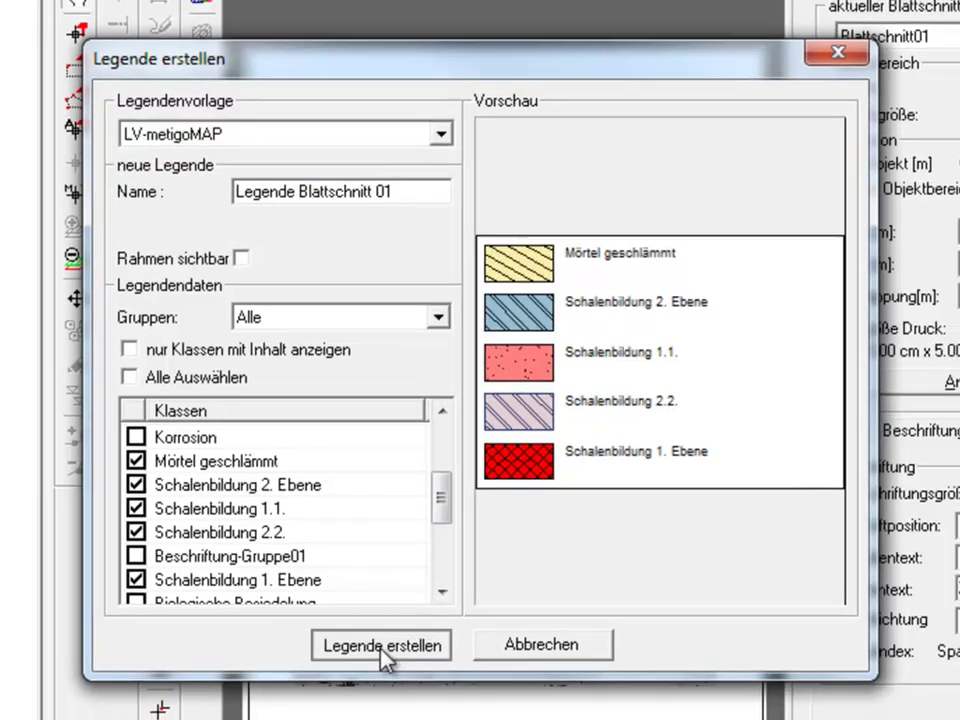
left_click(378, 655)
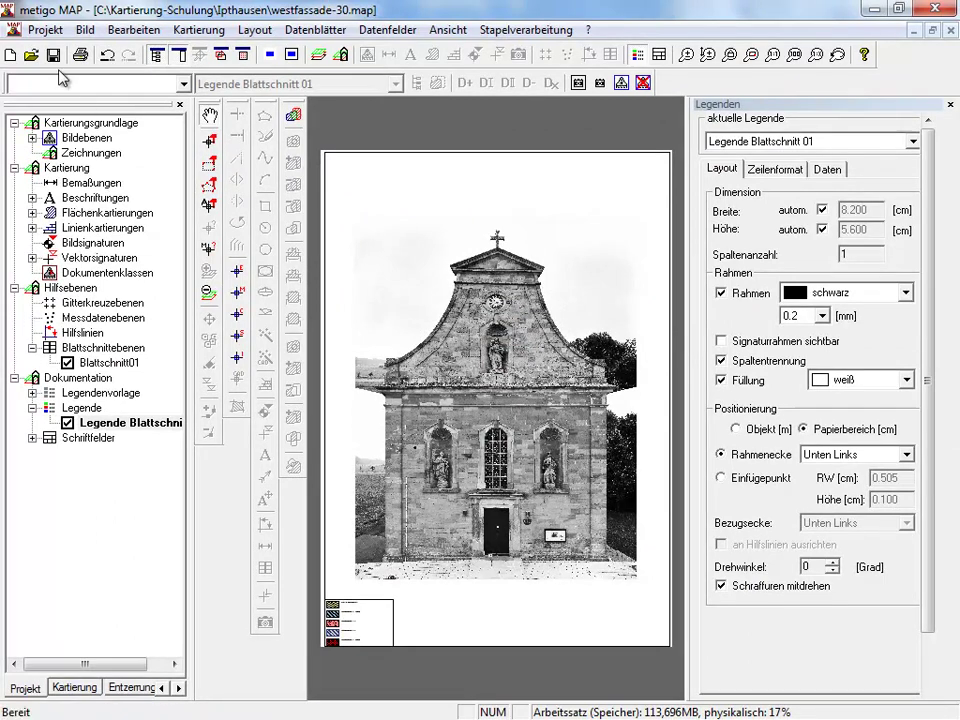
Open the print settings, enable printing by Blattschnitt01, and mark sheets Z1S1, Z1S2 and Z2S1 for output.
left_click(46, 30)
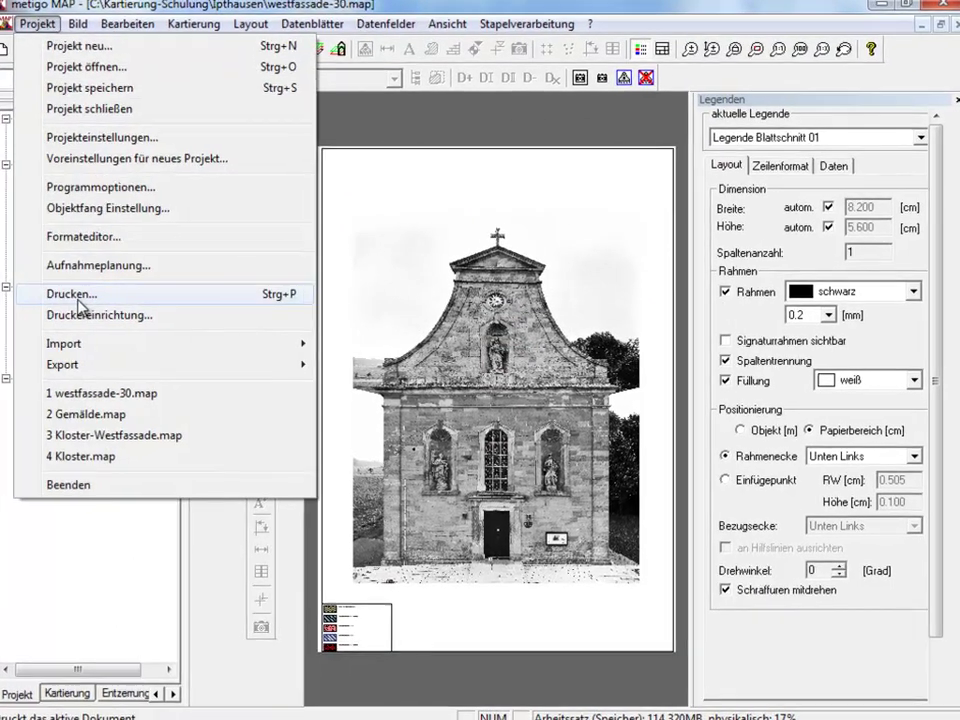
left_click(80, 295)
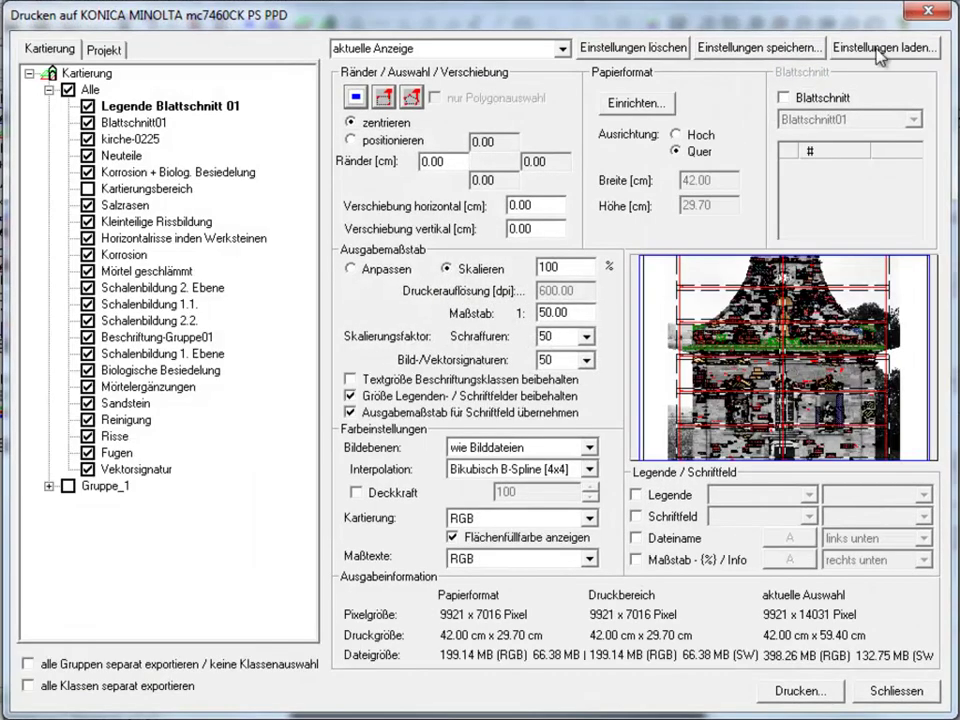
left_click(785, 97)
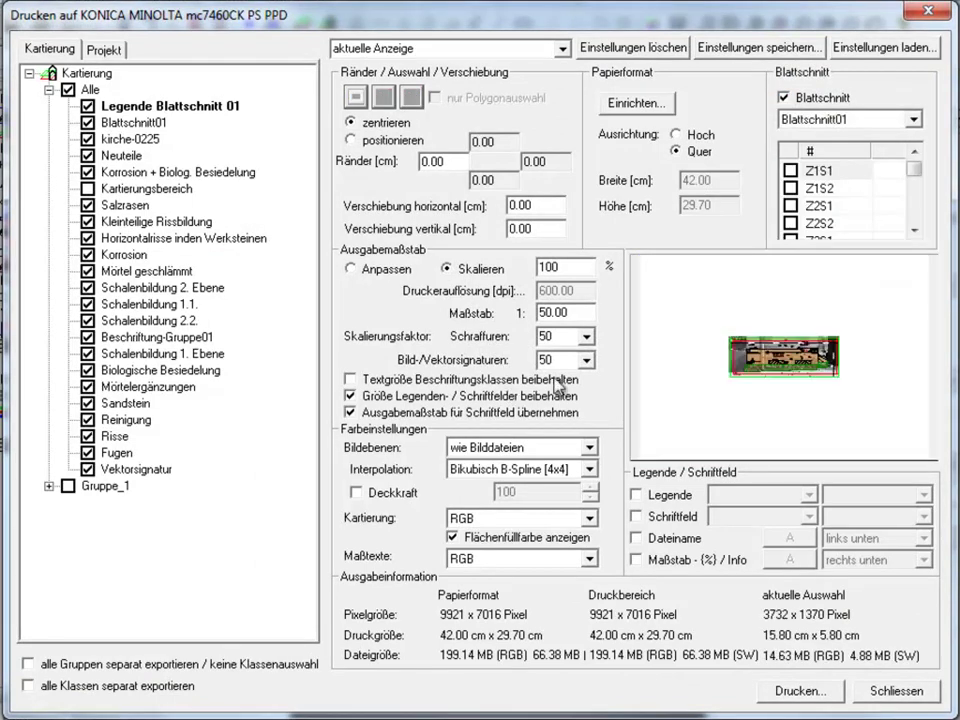
left_click(790, 170)
left_click(790, 188)
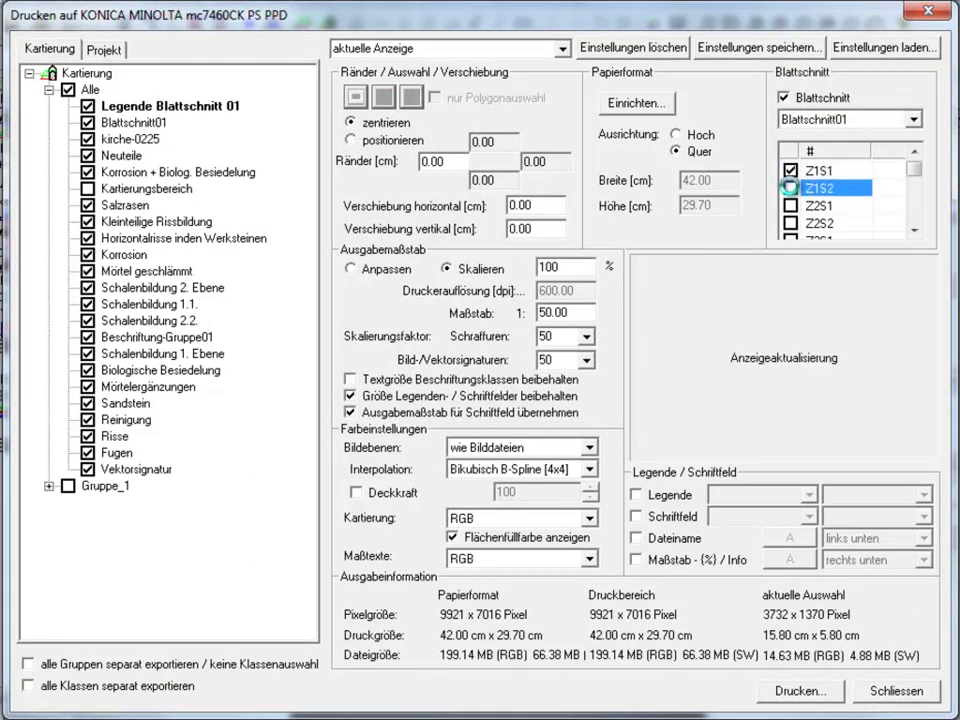
left_click(790, 205)
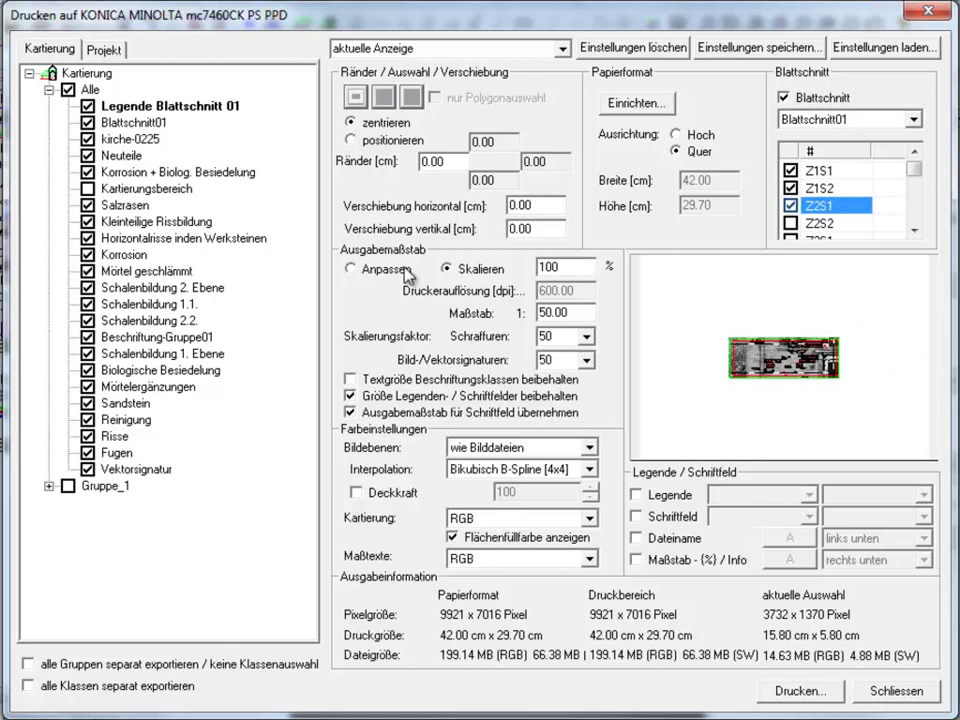
Set the print output scale to 1:20.
left_click_drag(580, 313, 487, 316)
type("20")
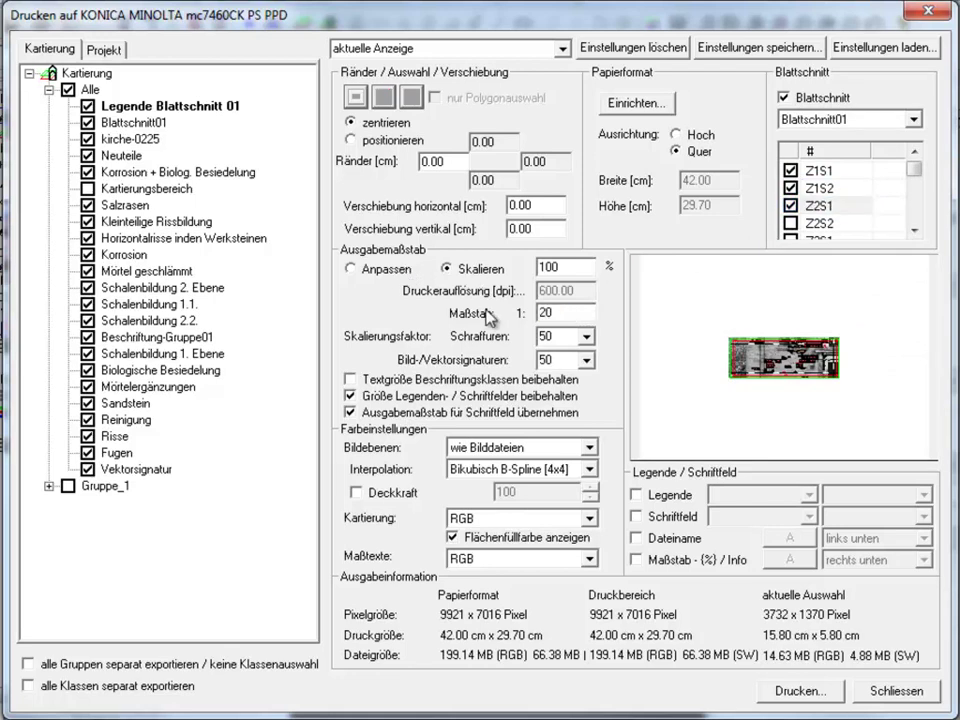
key("Tab")
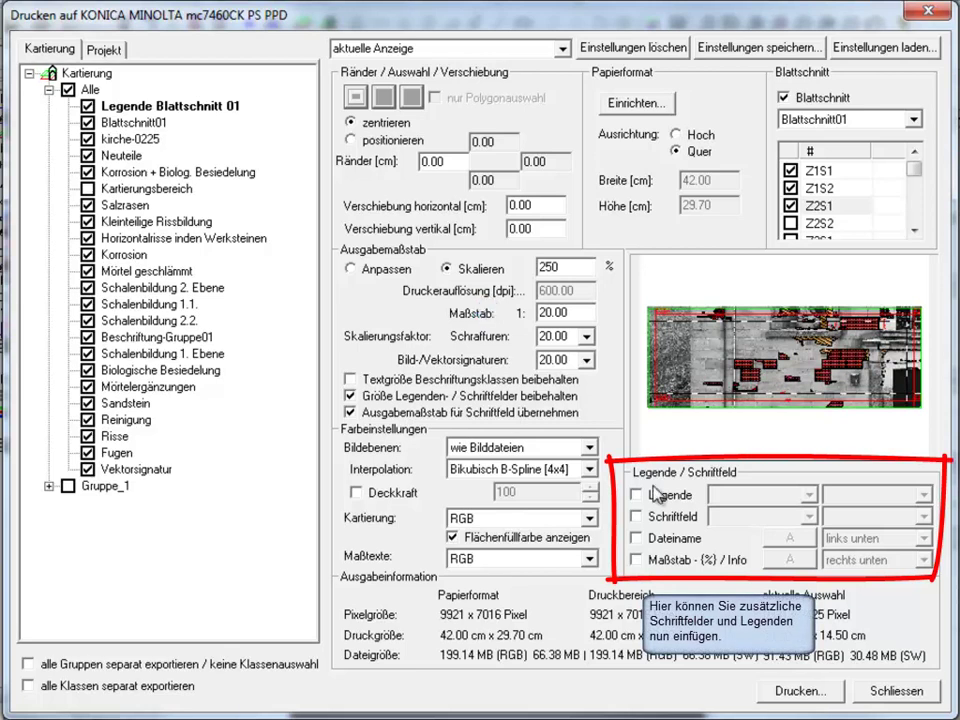
Add the legend "Legende Blattschnitt 01" to the printed sheets, place it at "rechts unten", and reopen its position choices.
left_click(637, 494)
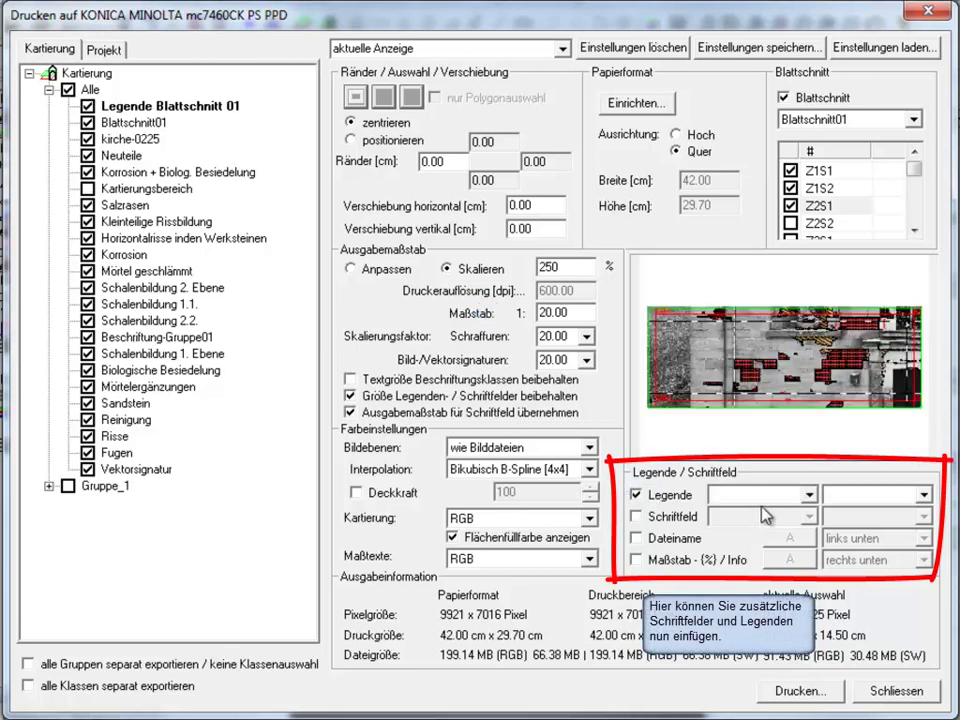
left_click(809, 494)
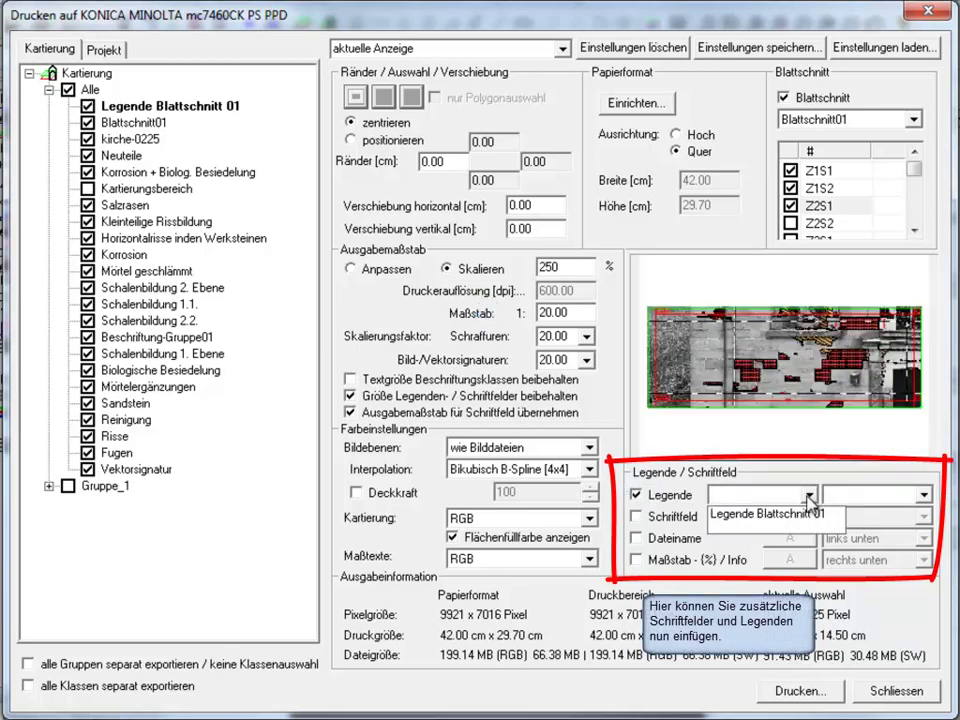
left_click(792, 513)
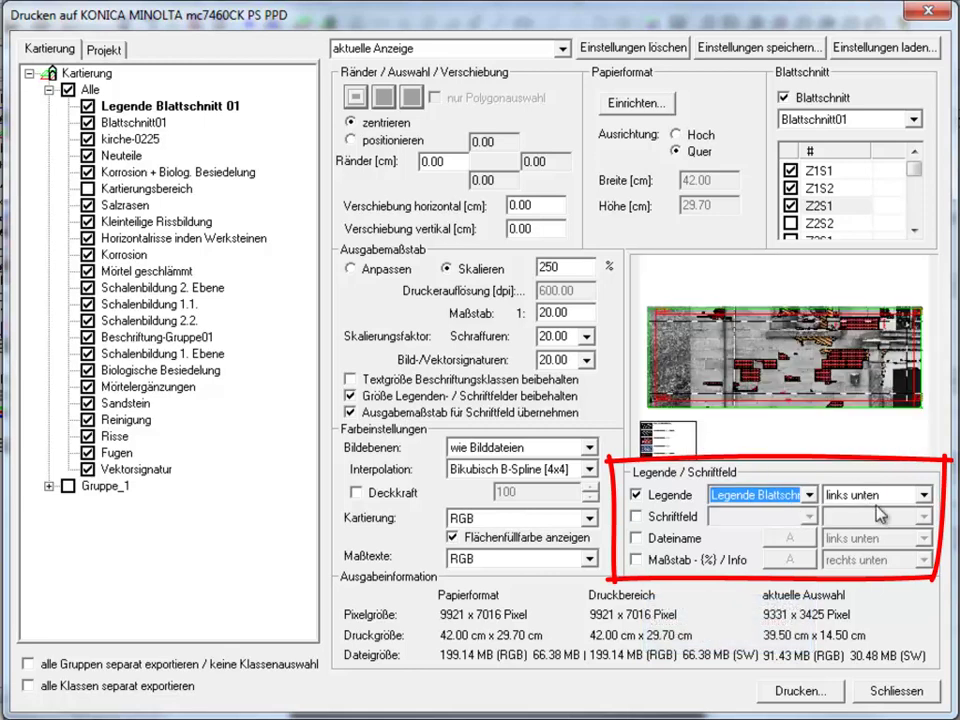
left_click(923, 494)
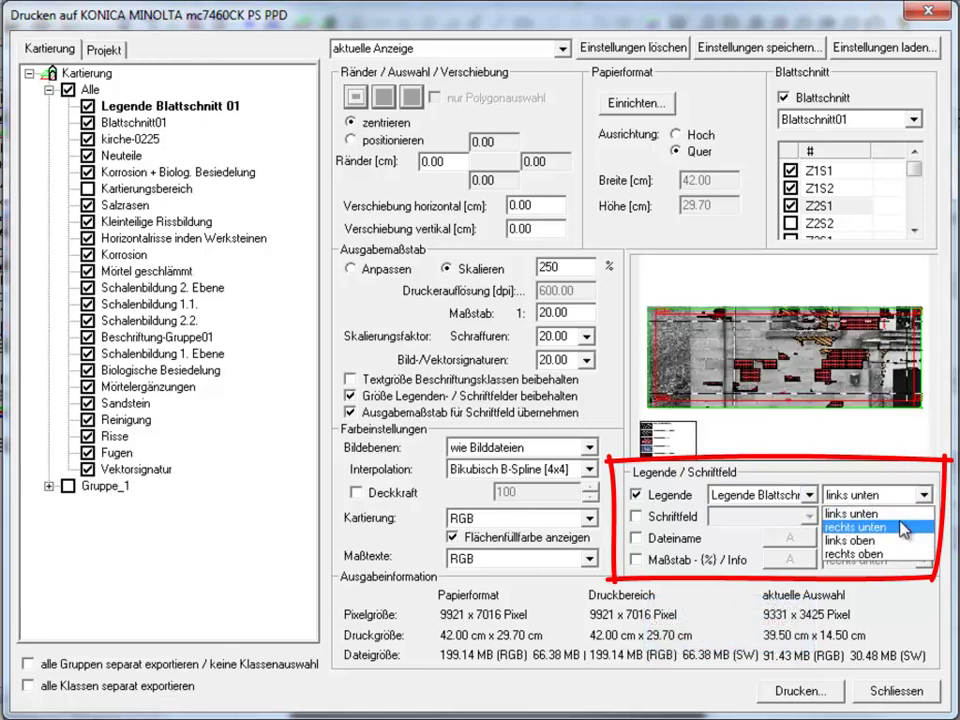
left_click(903, 527)
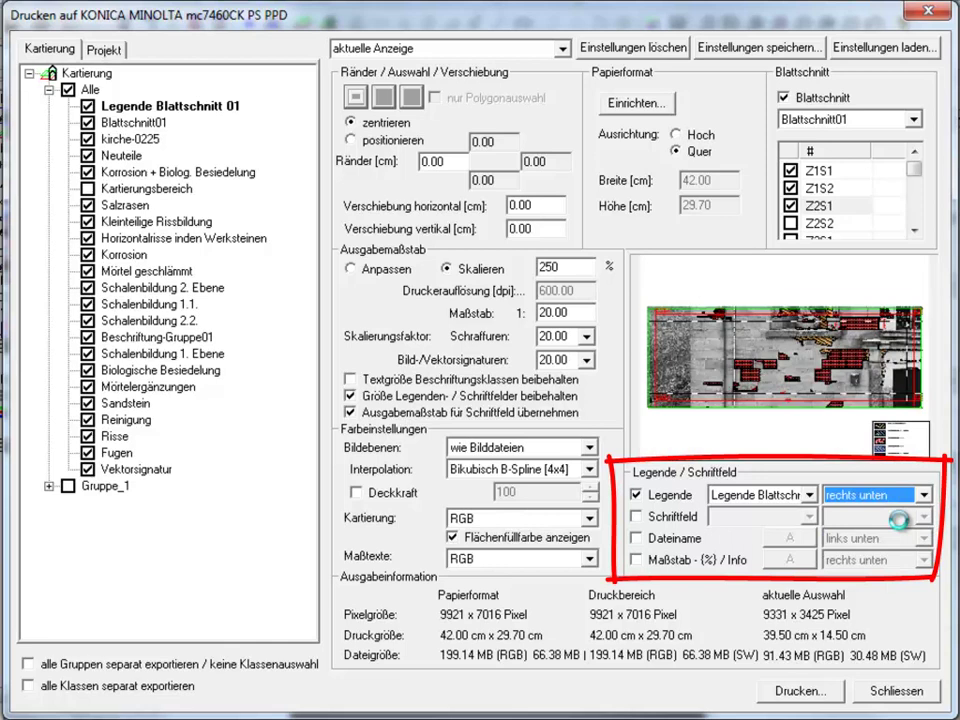
left_click(923, 494)
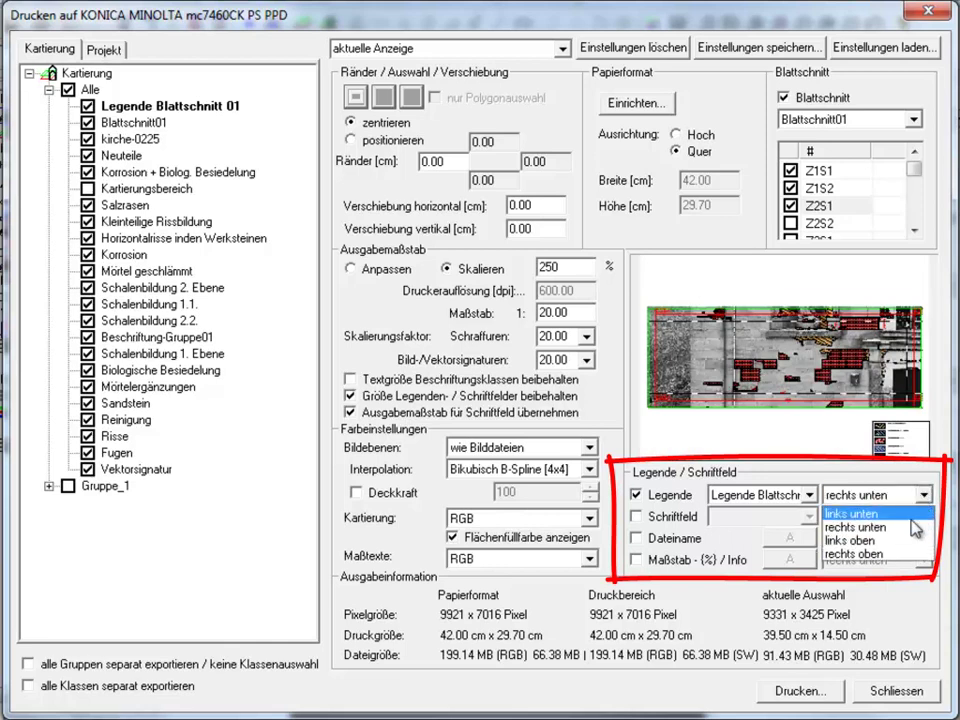